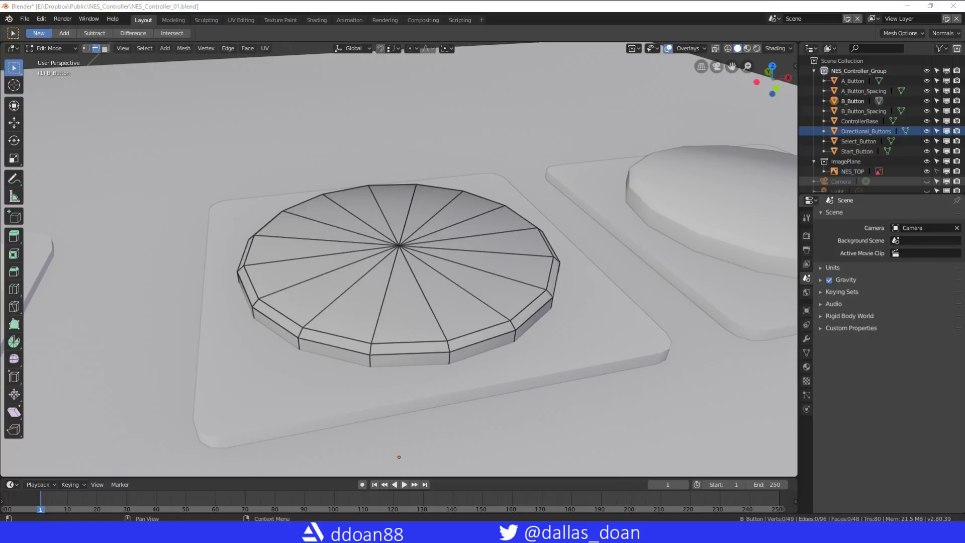
- Leave Edit Mode on the B button and turn snapping off
{"action": "scroll", "coordinate": [440, 312], "scroll_direction": "down", "scroll_amount": 8}
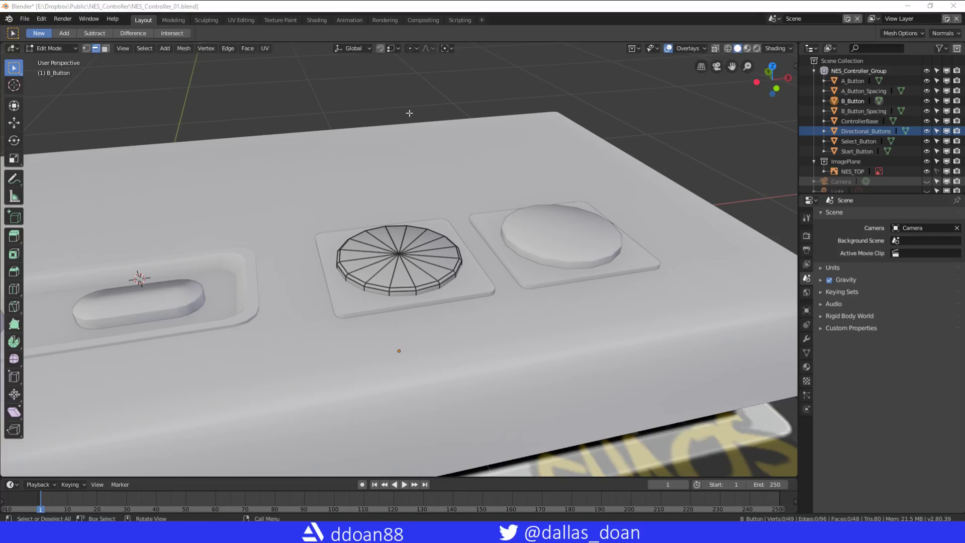
{"action": "key", "text": "Tab"}
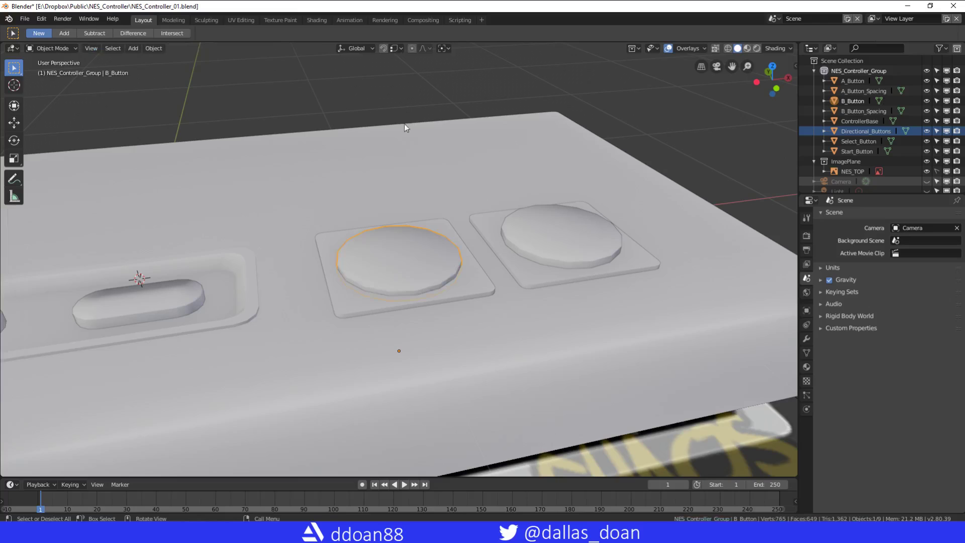
{"action": "left_click", "coordinate": [382, 48]}
{"action": "left_click", "coordinate": [391, 49]}
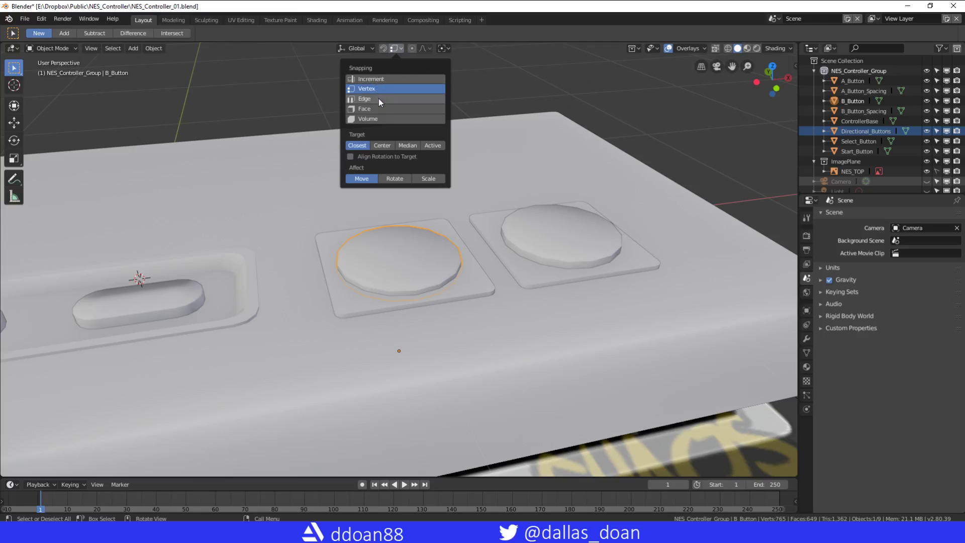
- Deselect everything, leaving the snap magnet toggled off
{"action": "left_click", "coordinate": [461, 70]}
{"action": "key", "text": "shift+Tab"}
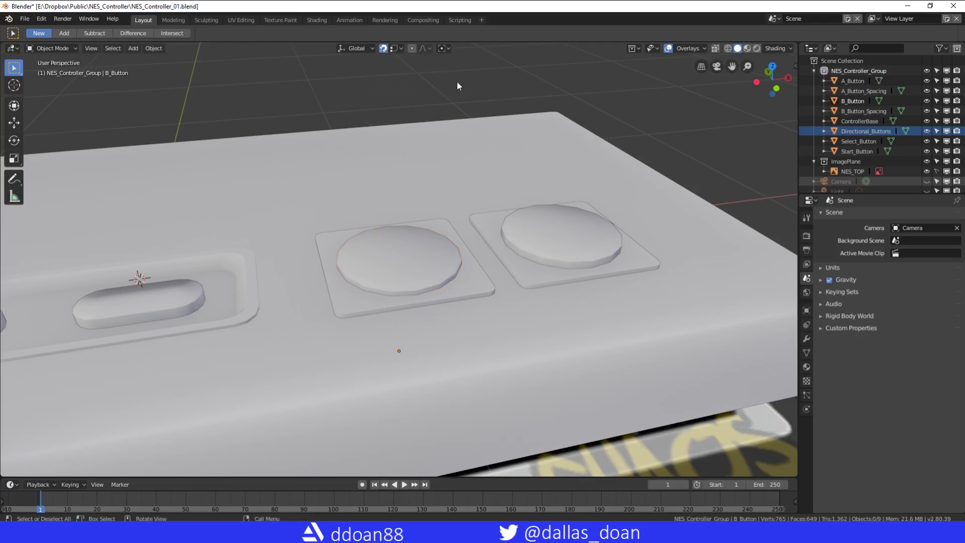
{"action": "key", "text": "shift+Tab"}
{"action": "scroll", "coordinate": [373, 152], "scroll_direction": "up", "scroll_amount": 3}
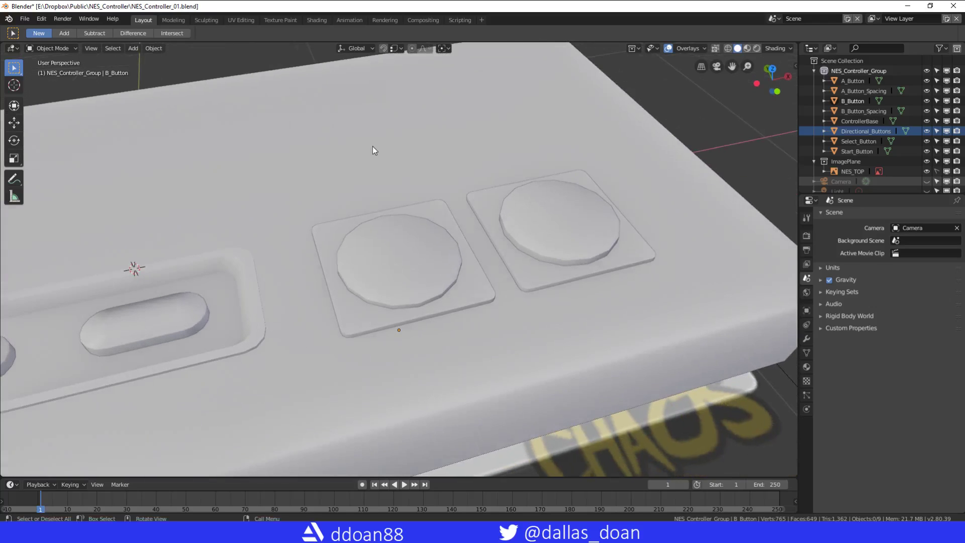
{"action": "key", "text": "F3"}
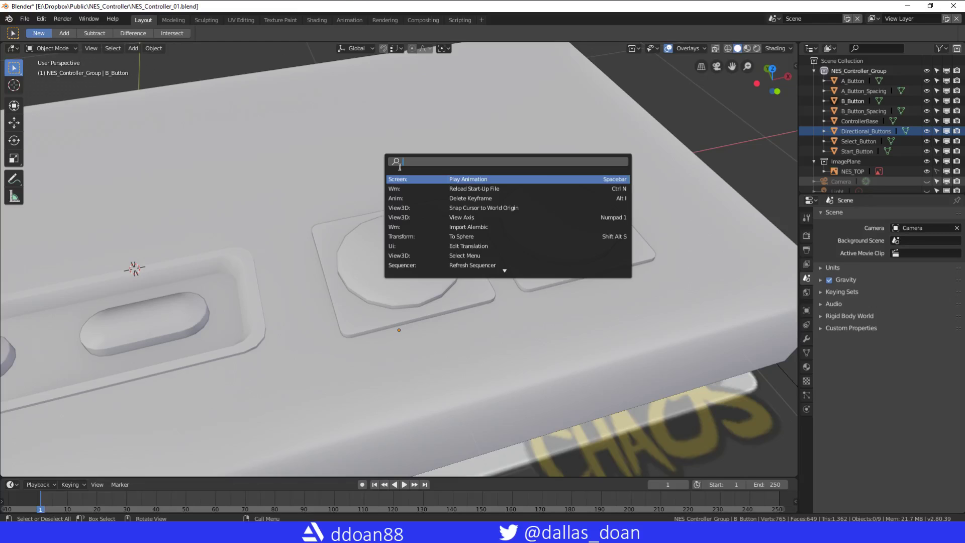
{"action": "left_click", "coordinate": [153, 48]}
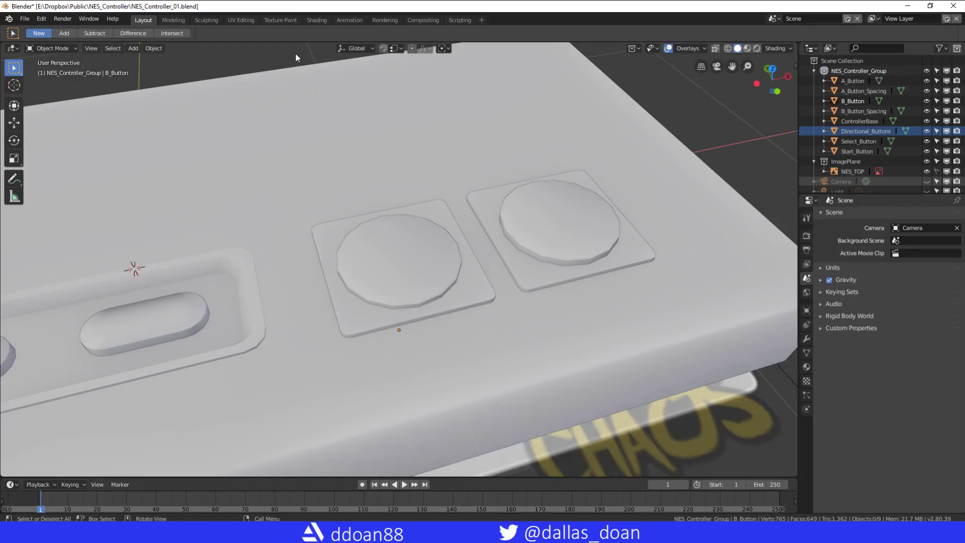
- View the controller from the Top view, then the Left view, then Top again
{"action": "key", "text": "F3"}
{"action": "key", "text": "grave"}
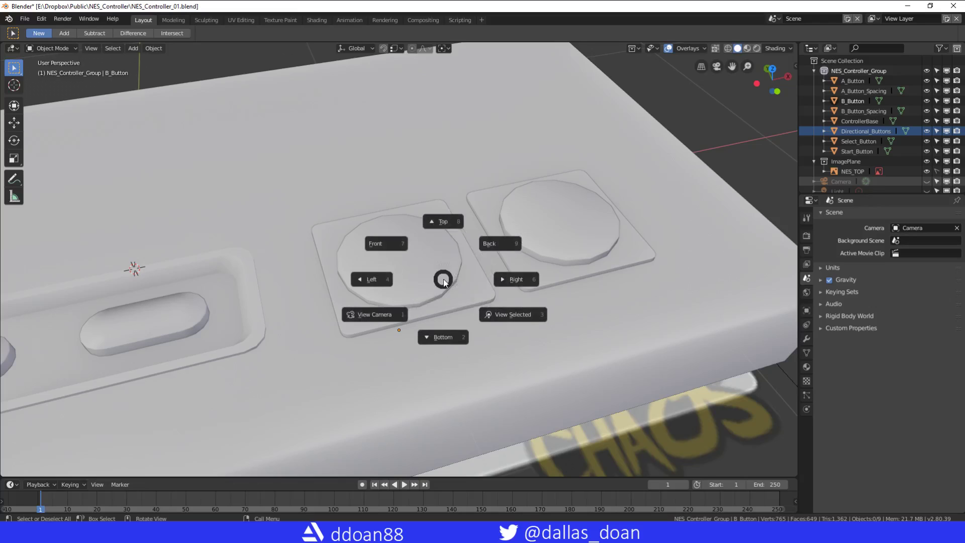
{"action": "left_click", "coordinate": [437, 220]}
{"action": "key", "text": "grave"}
{"action": "left_click", "coordinate": [372, 256]}
{"action": "key", "text": "grave"}
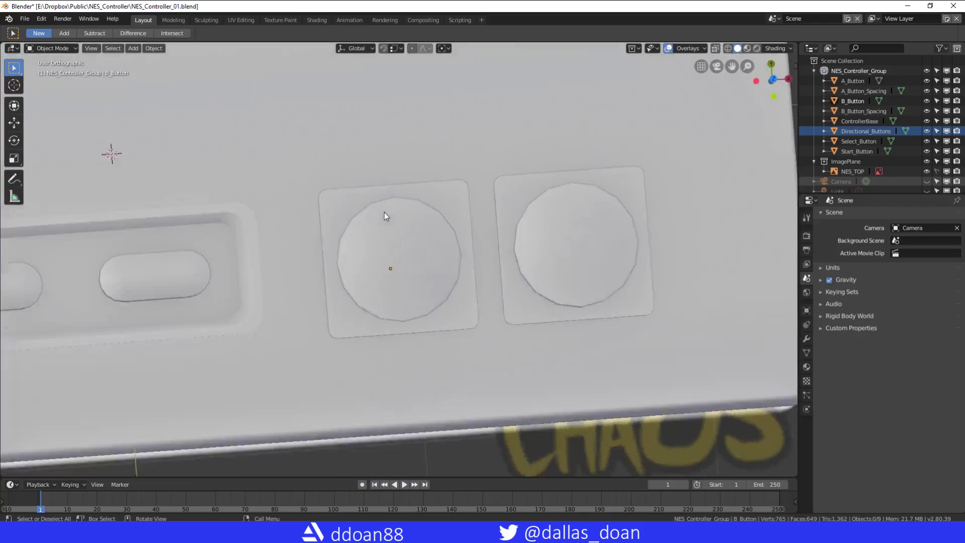
{"action": "key", "text": "KP_7"}
- Select B_Button, frame it with View Selected, then zoom back out to the whole controller
{"action": "key", "text": "grave"}
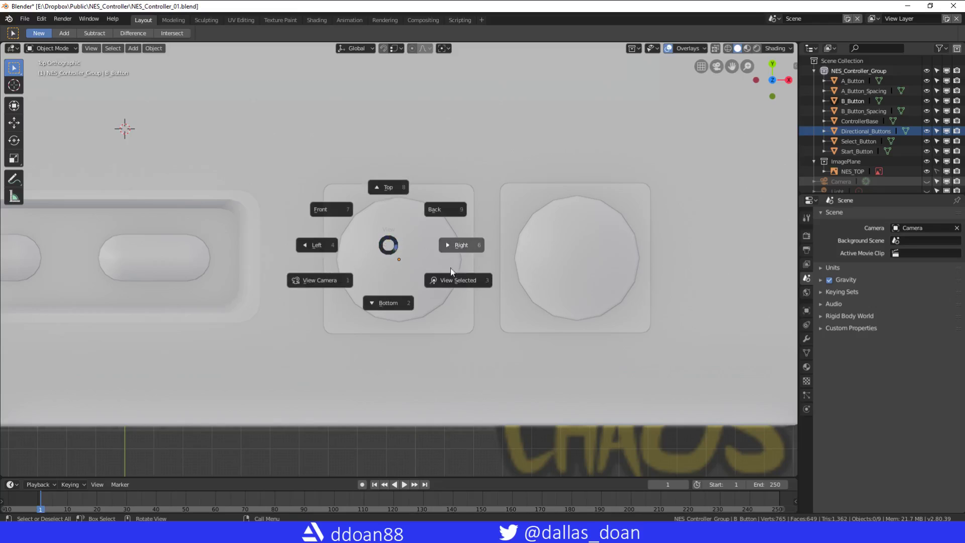
{"action": "left_click", "coordinate": [450, 284]}
{"action": "middle_click_drag", "start_coordinate": [413, 295], "coordinate": [438, 252]}
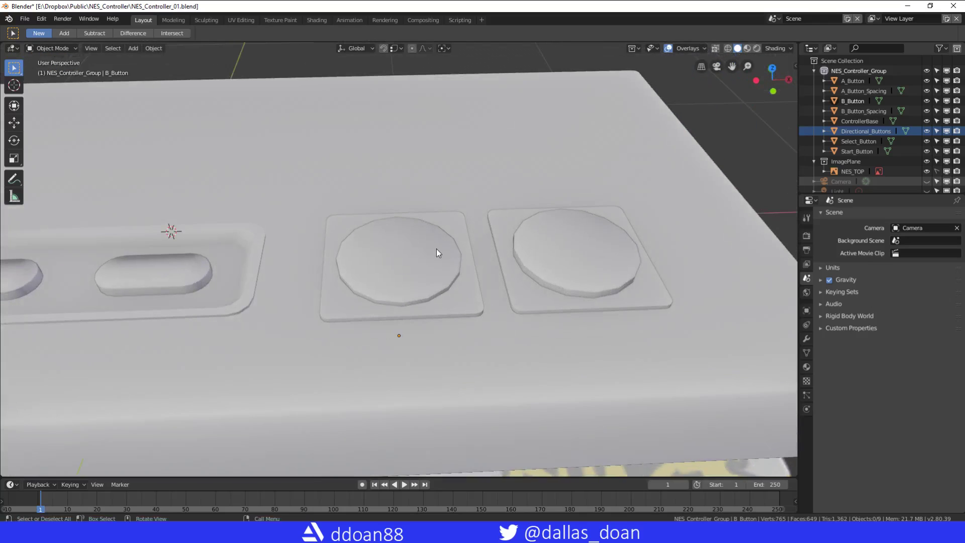
{"action": "left_click", "coordinate": [437, 251]}
{"action": "key", "text": "grave"}
{"action": "left_click", "coordinate": [514, 306]}
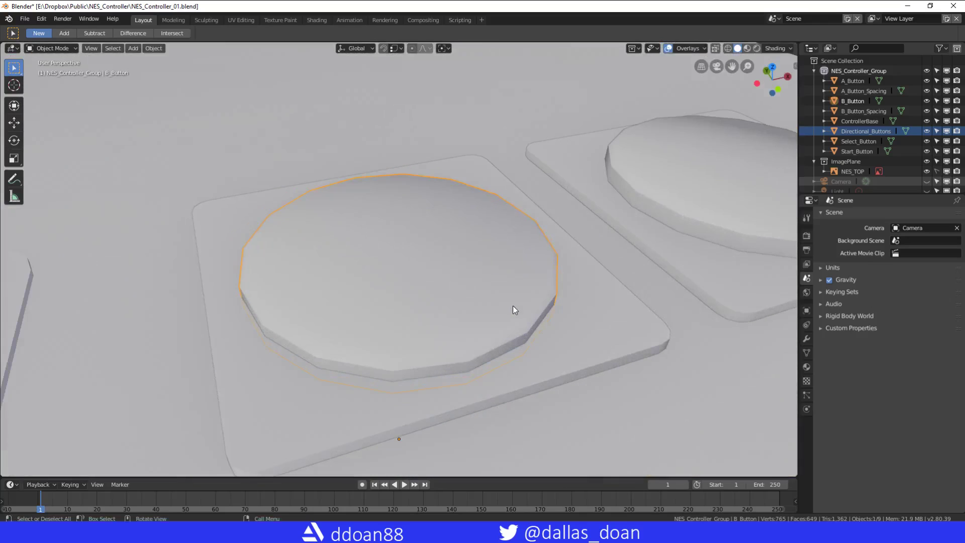
{"action": "key", "text": "grave"}
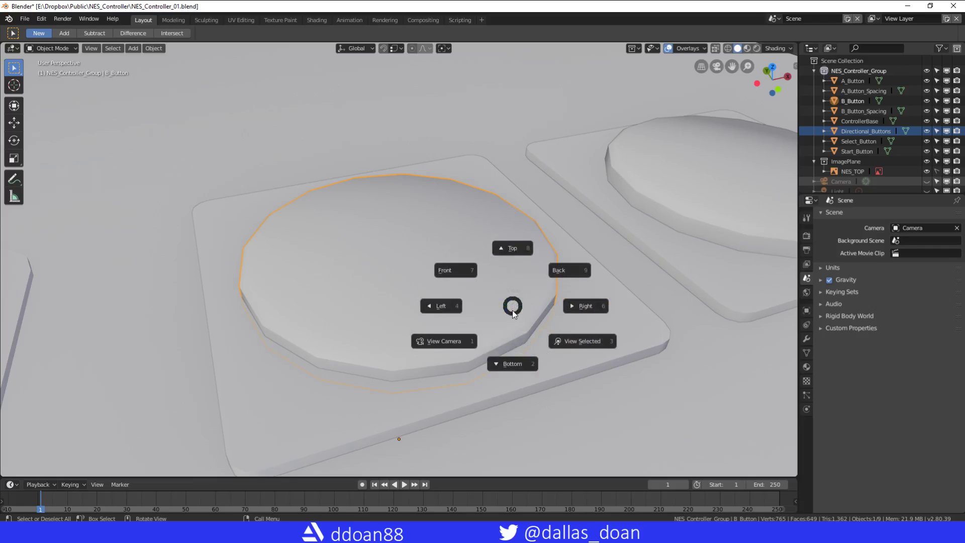
{"action": "left_click", "coordinate": [511, 309]}
{"action": "scroll", "coordinate": [513, 313], "scroll_direction": "down", "scroll_amount": 8}
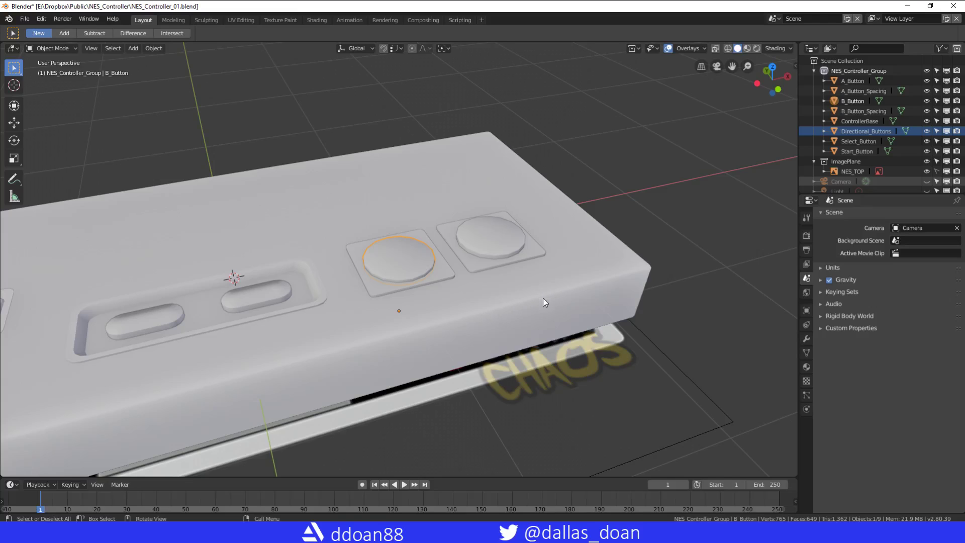
- Cycle the selection tool through Circle to Lasso and enter Edit Mode on B_Button
{"action": "key", "text": "w"}
{"action": "key", "text": "w"}
{"action": "key", "text": "w"}
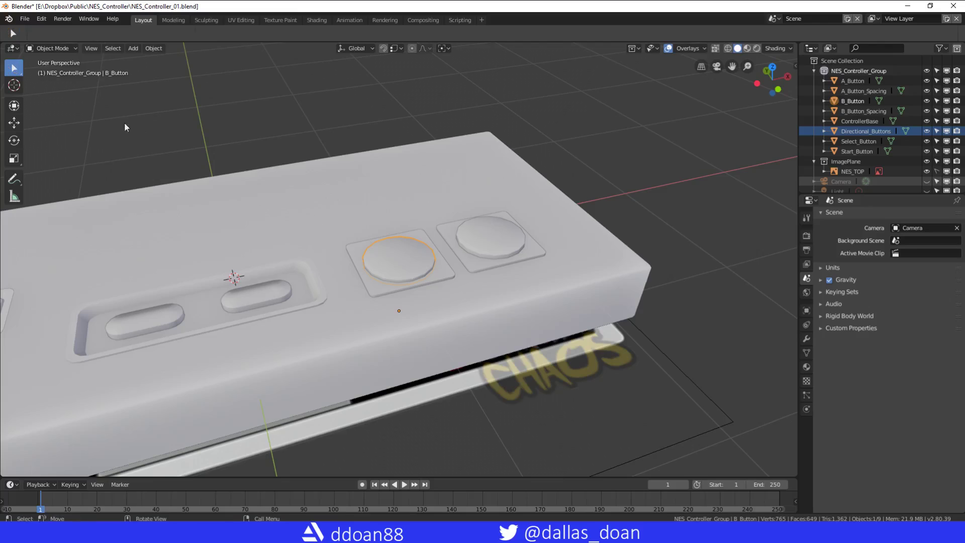
{"action": "key", "text": "w"}
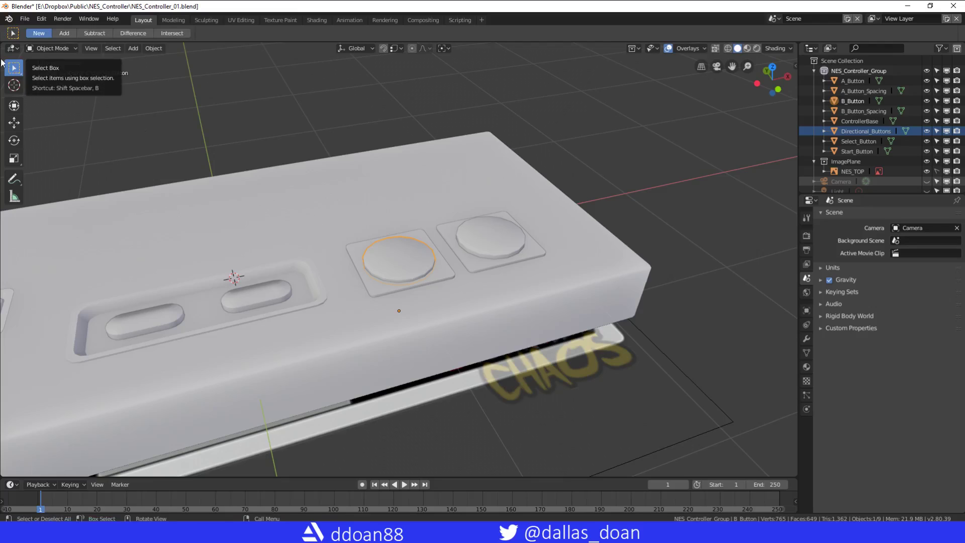
{"action": "key", "text": "Tab"}
{"action": "middle_click_drag", "start_coordinate": [399, 247], "coordinate": [398, 243]}
{"action": "scroll", "coordinate": [398, 243], "scroll_direction": "up", "scroll_amount": 5}
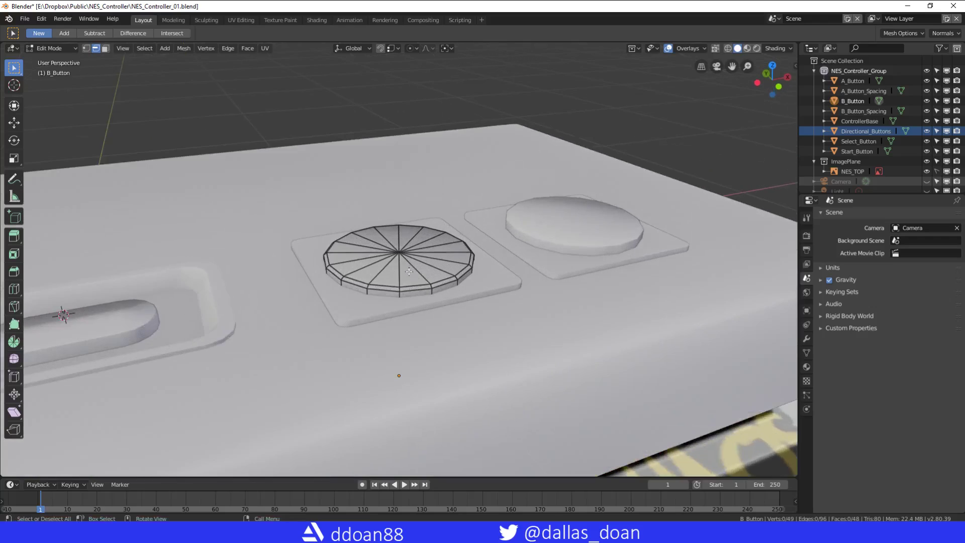
{"action": "scroll", "coordinate": [353, 222], "scroll_direction": "down", "scroll_amount": 6}
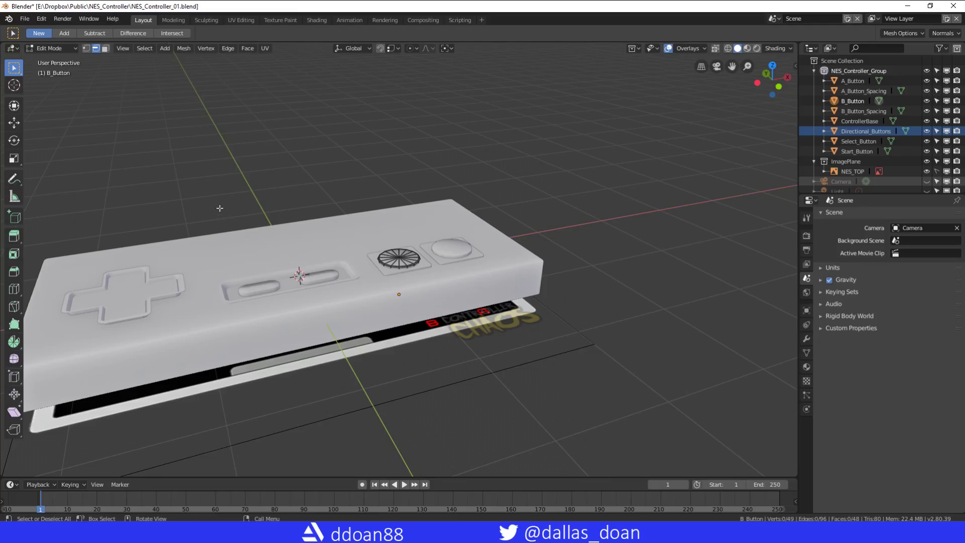
- Make Select Box the active tool from the Shift+Space tool menu
{"action": "key", "text": "shift+space"}
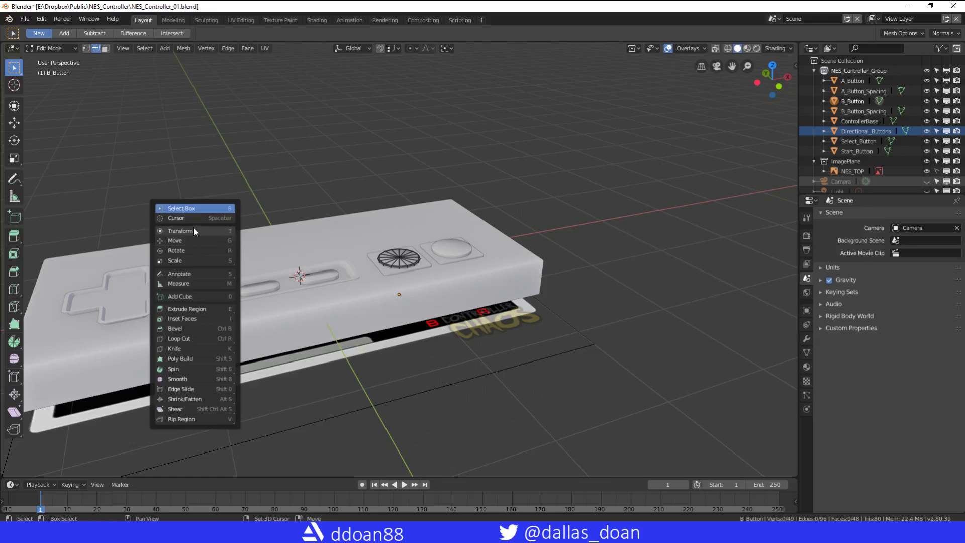
{"action": "left_click", "coordinate": [211, 208]}
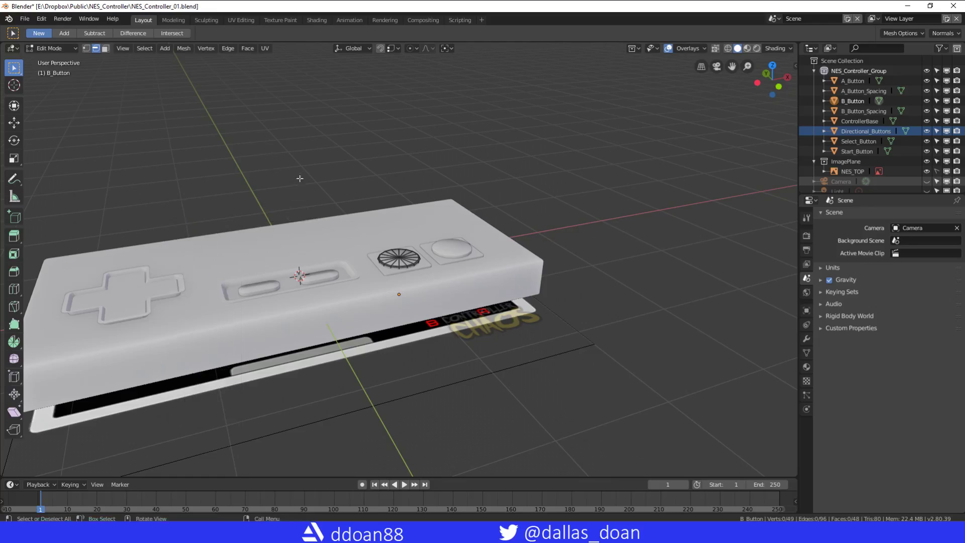
{"action": "middle_click_drag", "start_coordinate": [300, 179], "coordinate": [349, 210]}
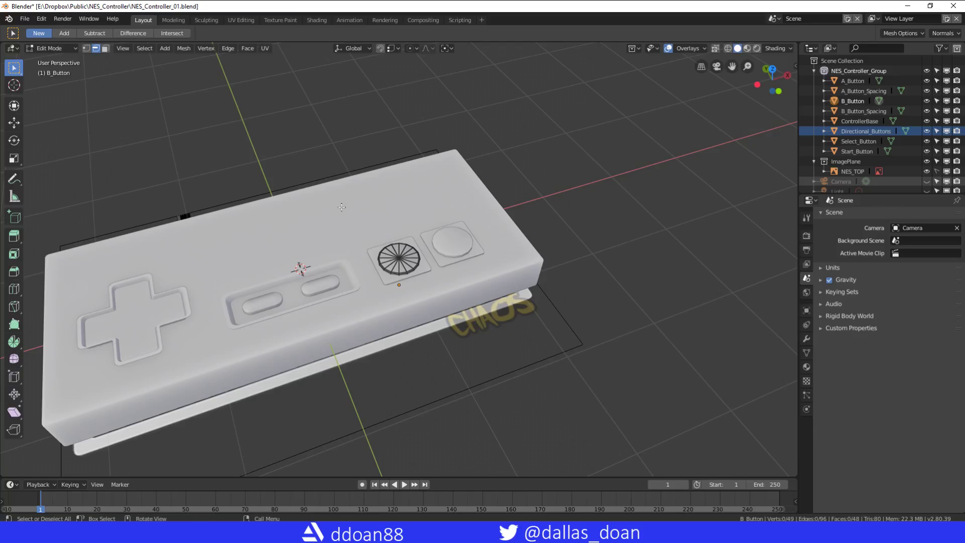
{"action": "middle_click_drag", "start_coordinate": [531, 236], "coordinate": [533, 225]}
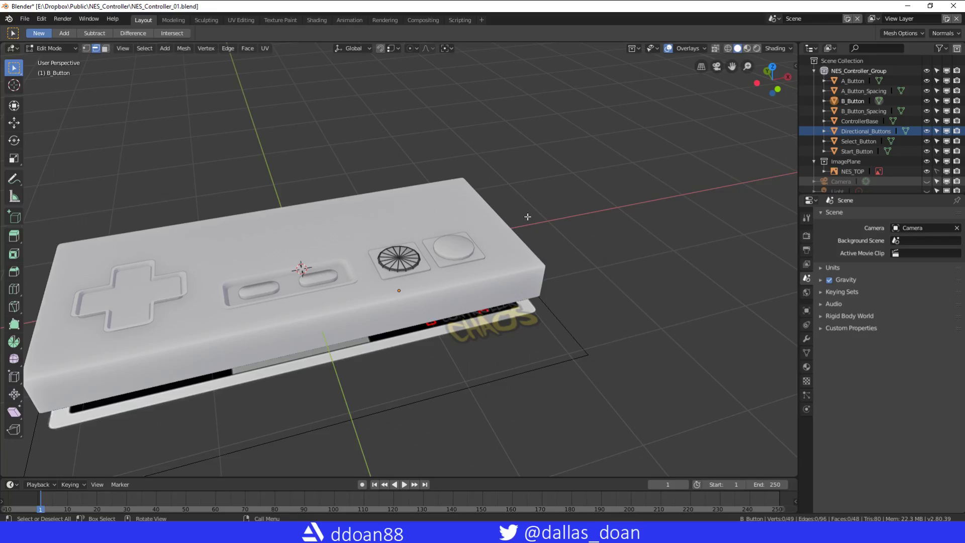
- Turn on X-ray, switch to vertex select, and box-select the button's right side
{"action": "middle_click_drag", "start_coordinate": [528, 216], "coordinate": [531, 239]}
{"action": "key", "text": "alt+z"}
{"action": "scroll", "coordinate": [530, 240], "scroll_direction": "up", "scroll_amount": 3}
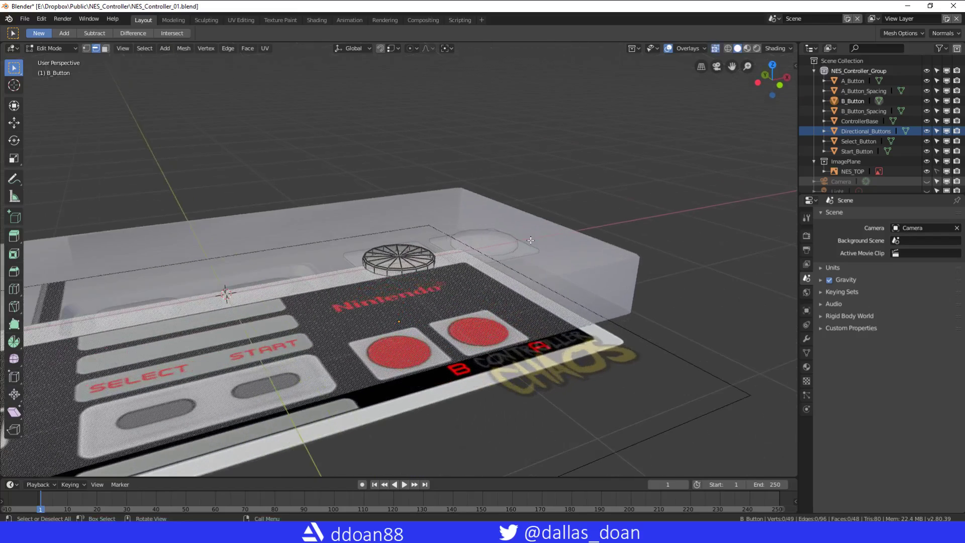
{"action": "scroll", "coordinate": [466, 235], "scroll_direction": "up", "scroll_amount": 4}
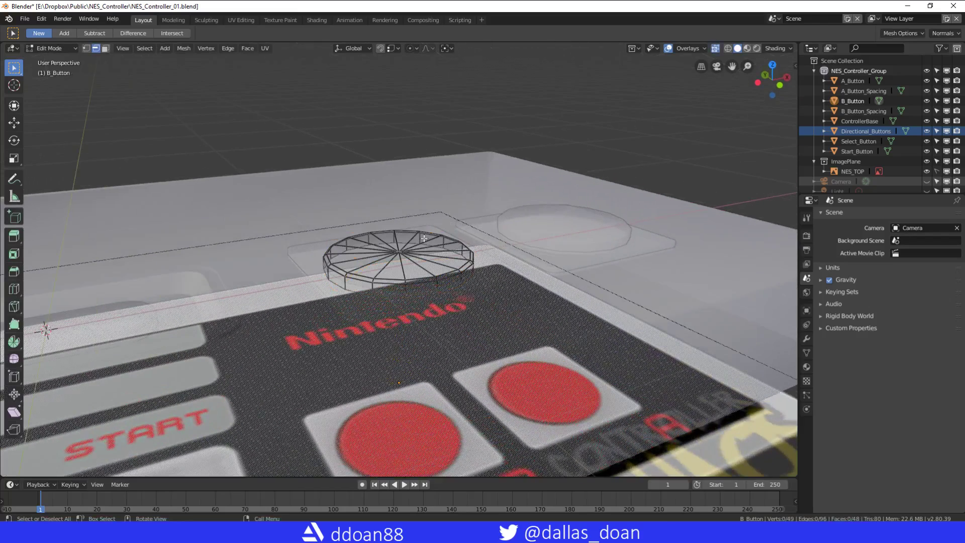
{"action": "key", "text": "1"}
{"action": "left_click_drag", "start_coordinate": [453, 231], "coordinate": [497, 268]}
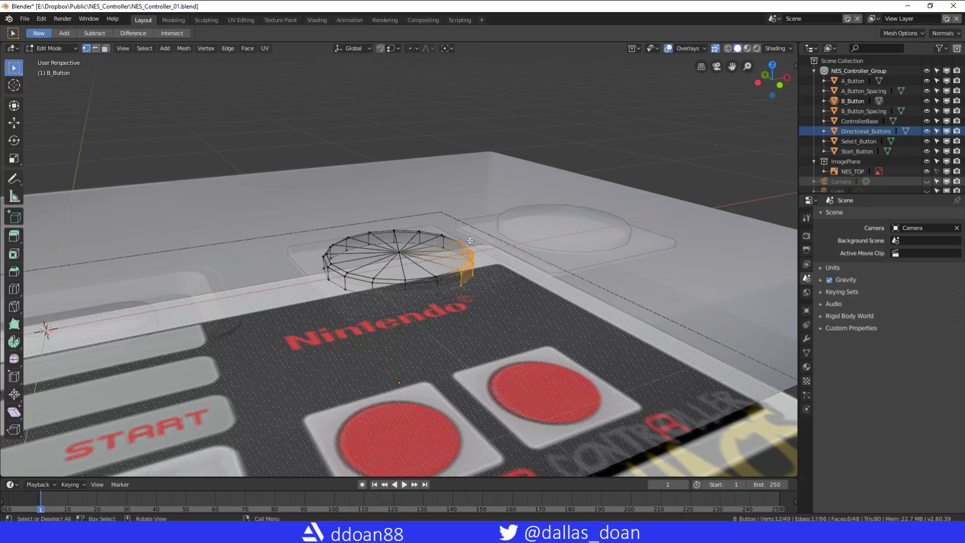
- Redo the box selection of the ten right-rim vertices with X-ray off
{"action": "key", "text": "alt+z"}
{"action": "key", "text": "alt+a"}
{"action": "left_click_drag", "start_coordinate": [445, 232], "coordinate": [513, 311]}
{"action": "middle_click_drag", "start_coordinate": [512, 311], "coordinate": [512, 255]}
{"action": "key", "text": "alt+z"}
{"action": "scroll", "coordinate": [414, 271], "scroll_direction": "down", "scroll_amount": 3}
{"action": "key", "text": "alt+z"}
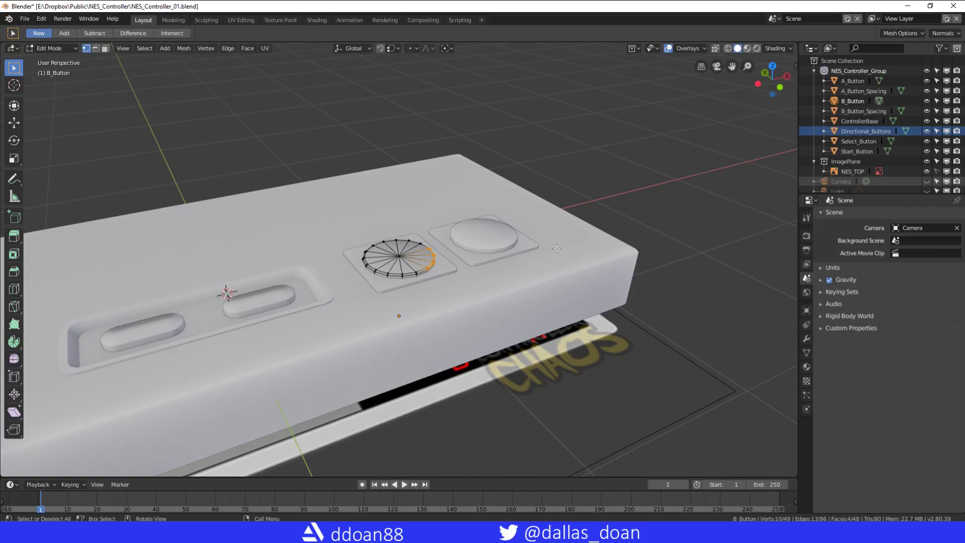
- Exit and re-enter Edit Mode on the B button
{"action": "scroll", "coordinate": [506, 256], "scroll_direction": "down", "scroll_amount": 2}
{"action": "middle_click_drag", "start_coordinate": [506, 255], "coordinate": [433, 273]}
{"action": "scroll", "coordinate": [433, 273], "scroll_direction": "up", "scroll_amount": 2}
{"action": "key", "text": "Tab"}
{"action": "scroll", "coordinate": [423, 276], "scroll_direction": "up", "scroll_amount": 2}
{"action": "key", "text": "Tab"}
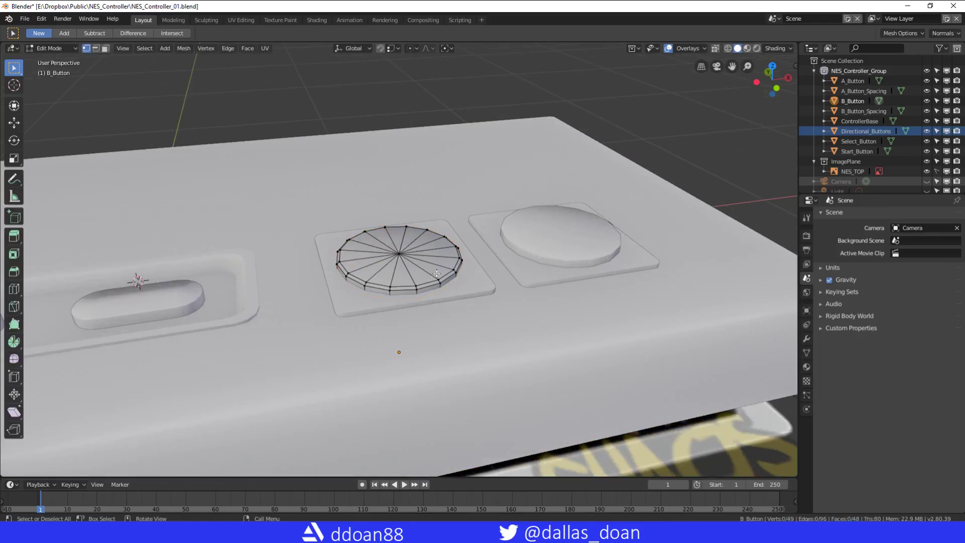
{"action": "scroll", "coordinate": [435, 259], "scroll_direction": "up", "scroll_amount": 3}
{"action": "right_click", "coordinate": [421, 240]}
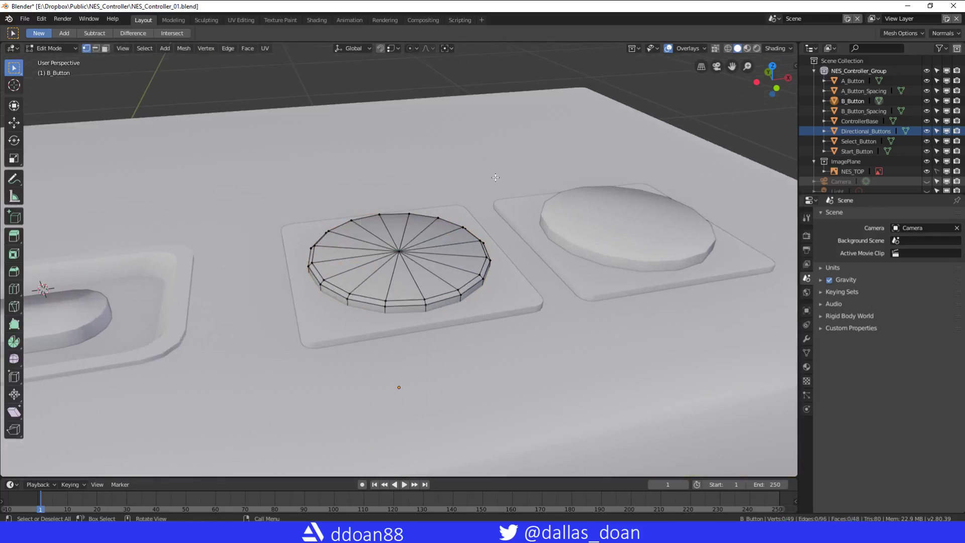
{"action": "middle_click_drag", "start_coordinate": [496, 178], "coordinate": [437, 249]}
- Switch to face select and pick three neighbouring rim faces
{"action": "key", "text": "3"}
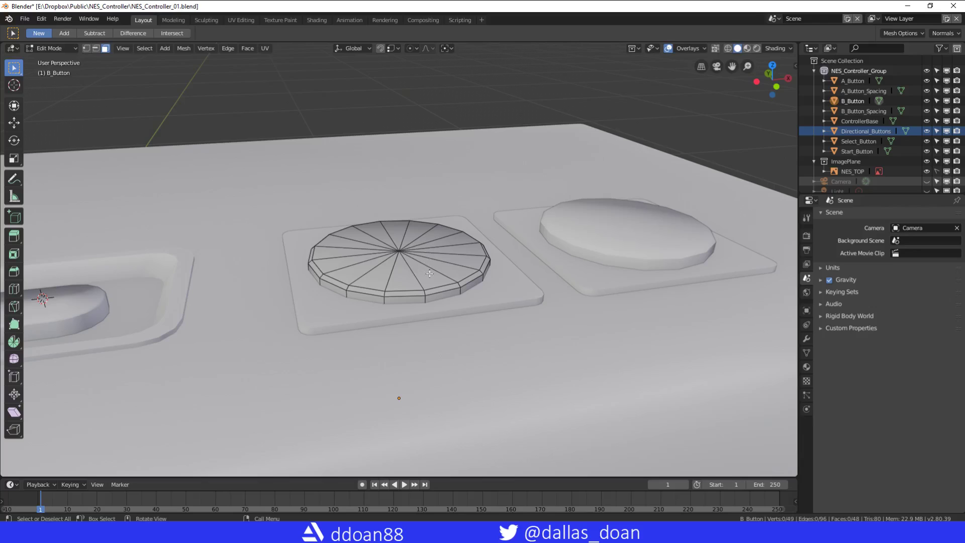
{"action": "left_click", "coordinate": [405, 294], "text": "shift"}
{"action": "left_click", "coordinate": [455, 285], "text": "shift"}
{"action": "left_click", "coordinate": [470, 277], "text": "shift"}
{"action": "middle_click_drag", "start_coordinate": [470, 277], "coordinate": [564, 279]}
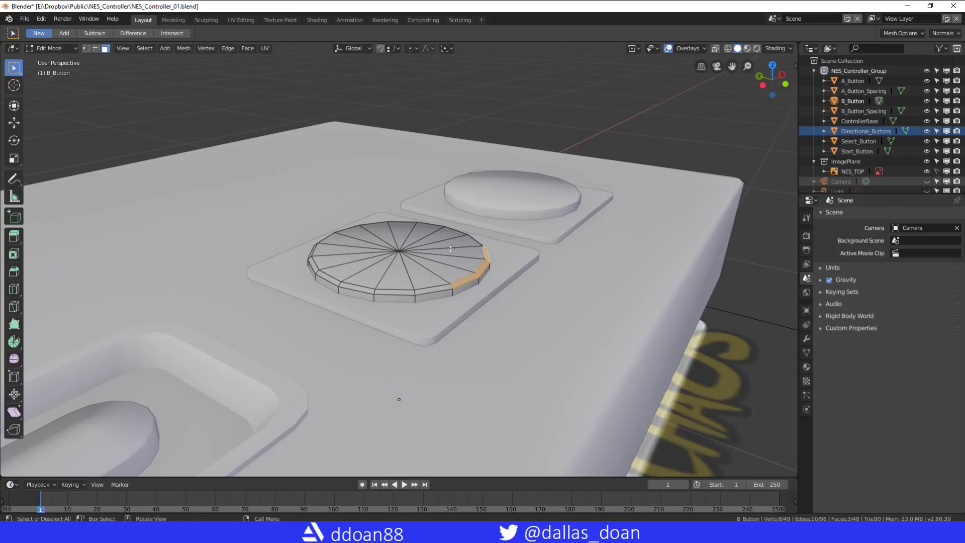
- Return to Object Mode, start moving the B button along X, then cancel
{"action": "key", "text": "Tab"}
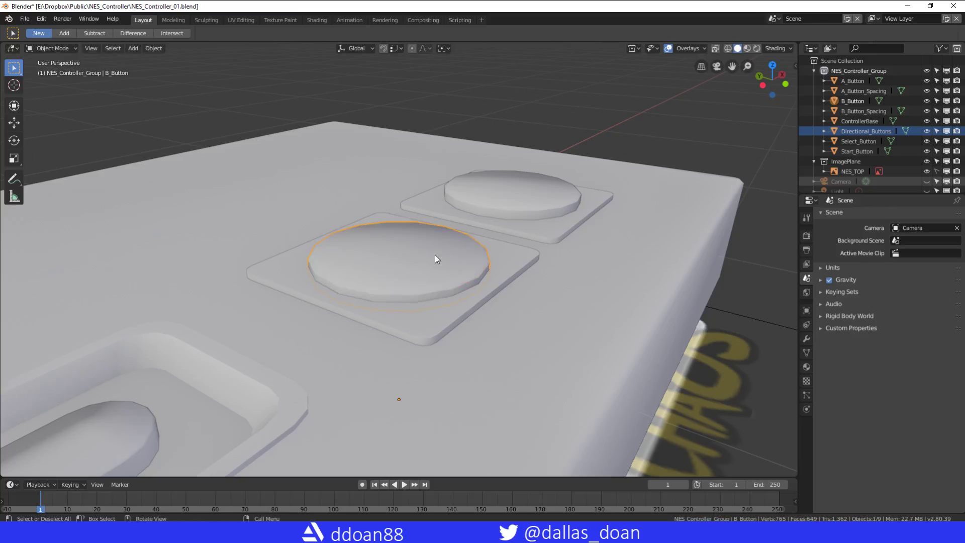
{"action": "middle_click_drag", "start_coordinate": [435, 255], "coordinate": [444, 277]}
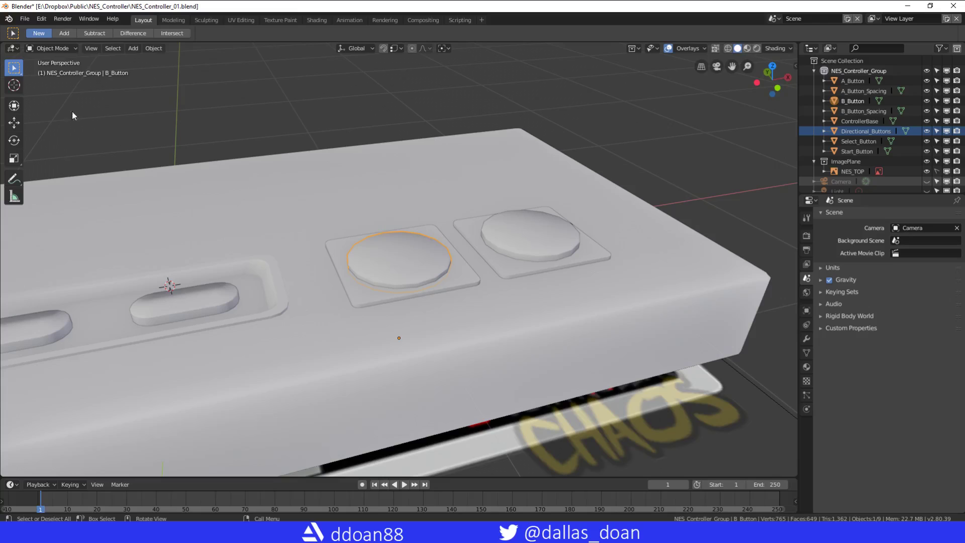
{"action": "key", "text": "g"}
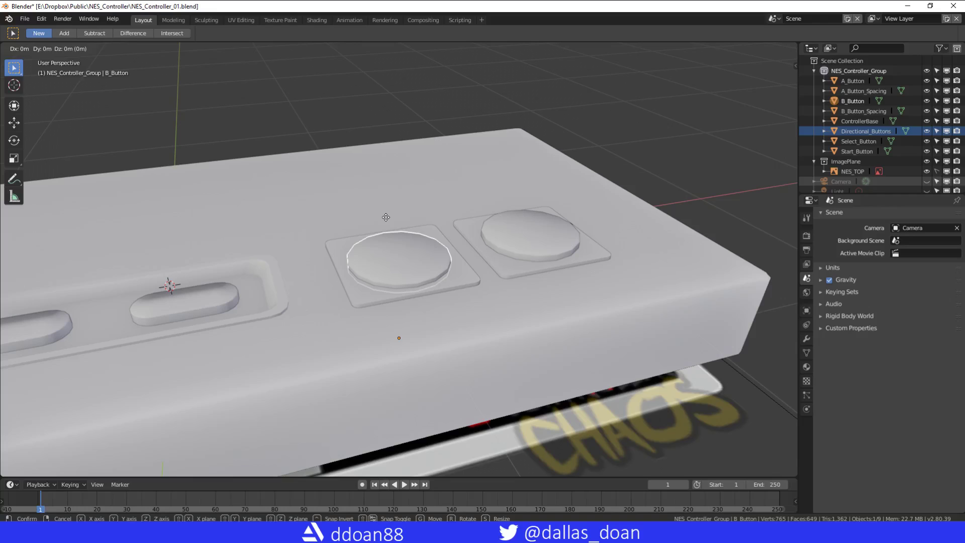
{"action": "key", "text": "x"}
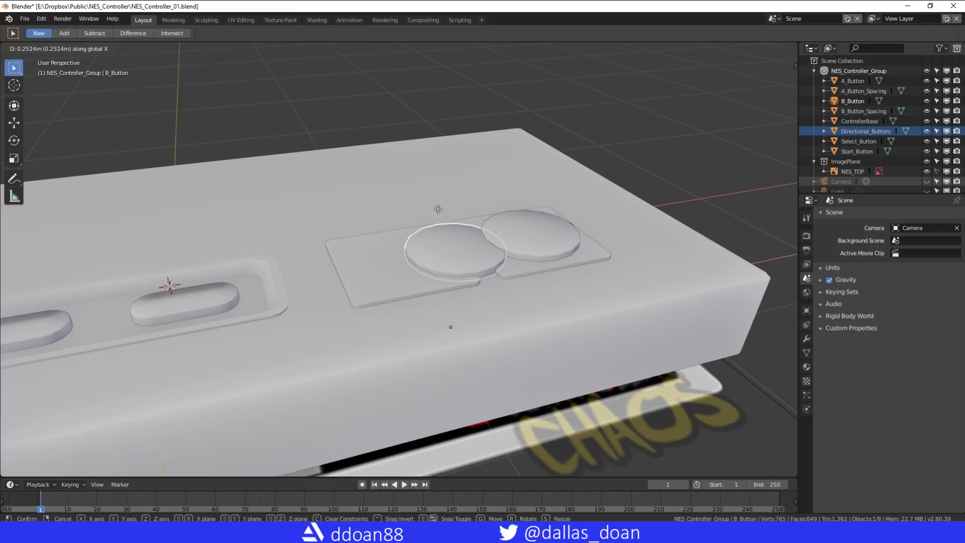
{"action": "key", "text": "Escape"}
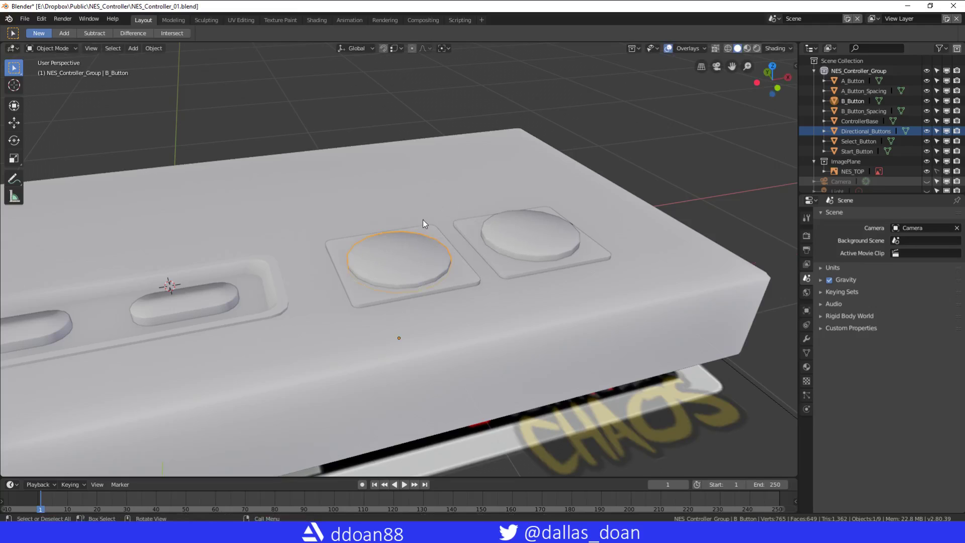
- Start scaling the B button along Z, then cancel so it stays unchanged
{"action": "key", "text": "s"}
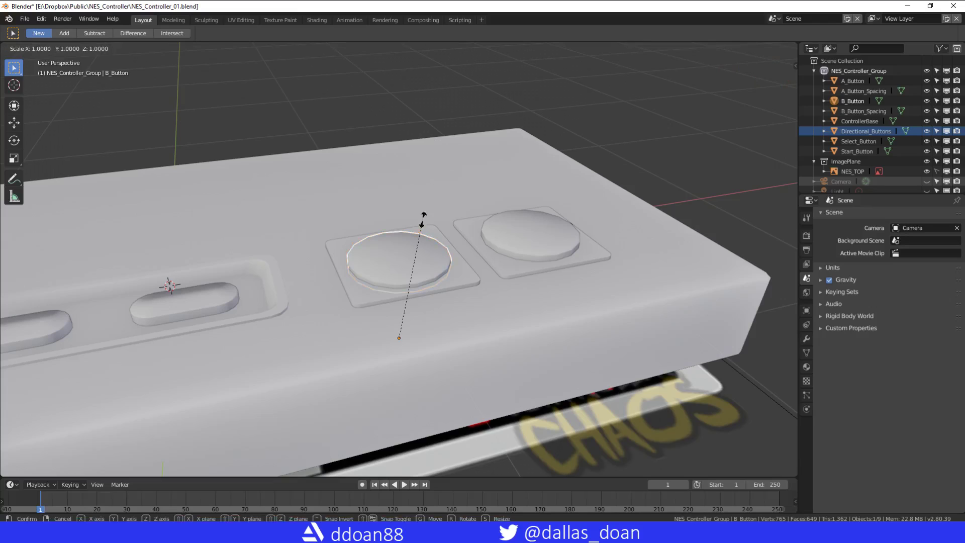
{"action": "key", "text": "z"}
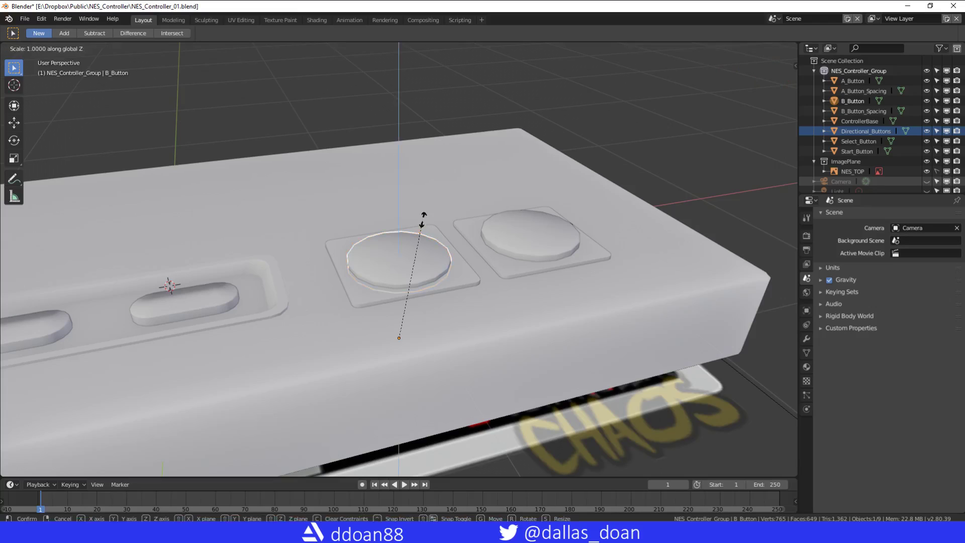
{"action": "right_click", "coordinate": [458, 108]}
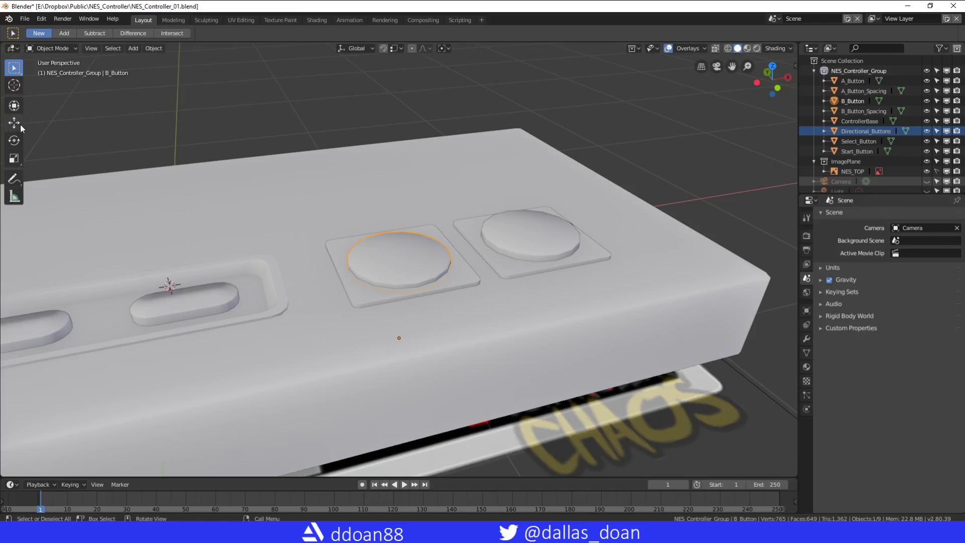
- Switch to the Transform tool, then the Move tool, and reselect B_Button
{"action": "left_click", "coordinate": [18, 108]}
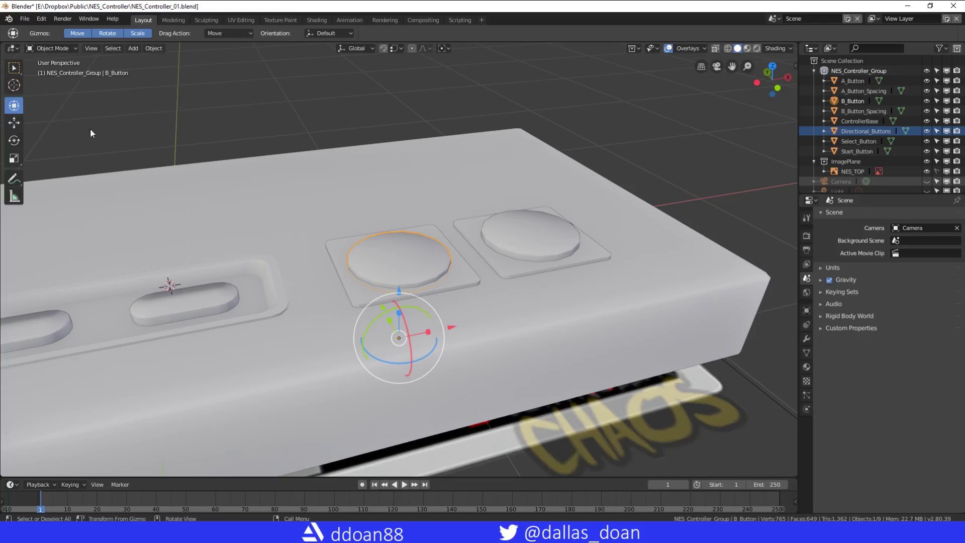
{"action": "left_click", "coordinate": [18, 124]}
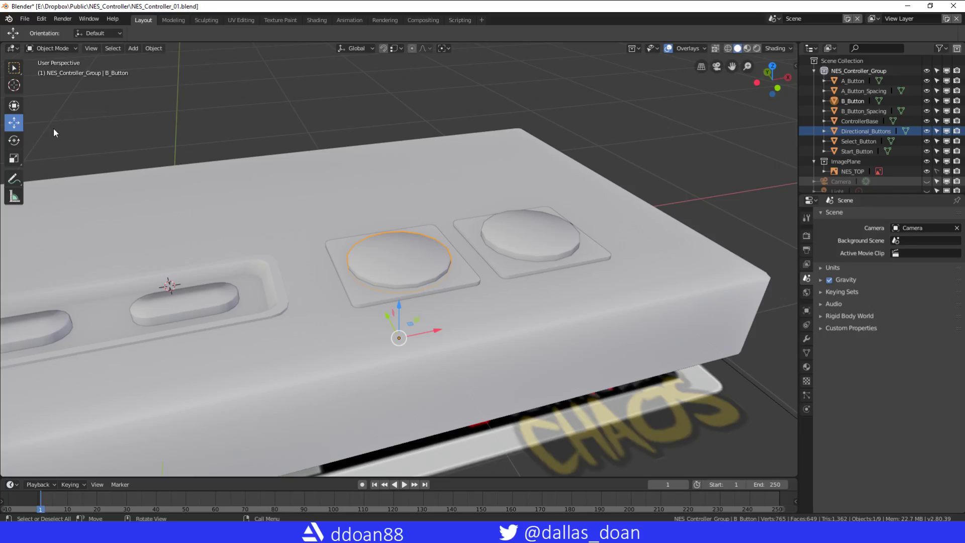
{"action": "middle_click_drag", "start_coordinate": [245, 131], "coordinate": [287, 135]}
{"action": "left_click", "coordinate": [621, 128]}
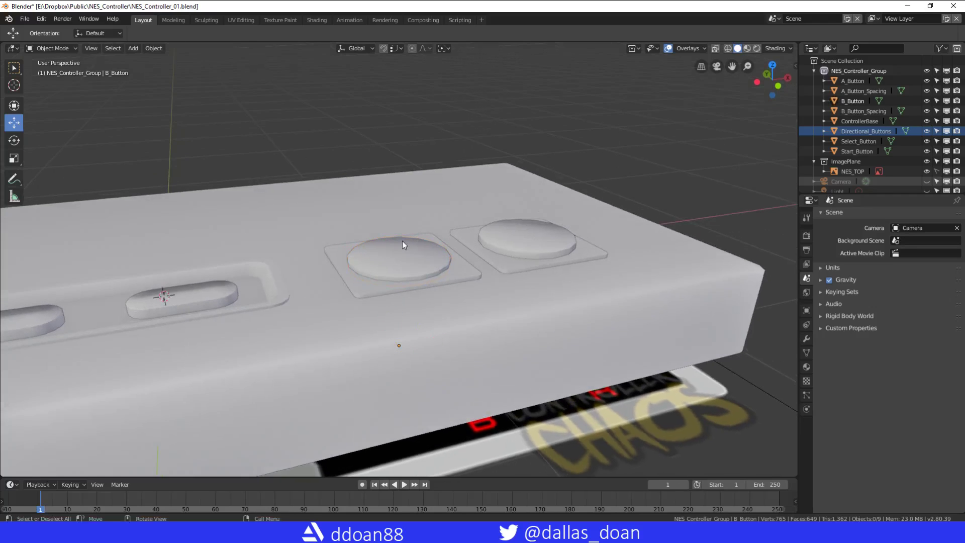
{"action": "left_click", "coordinate": [397, 257]}
- Rotate the B button about 46 degrees around the Z axis
{"action": "key", "text": "r"}
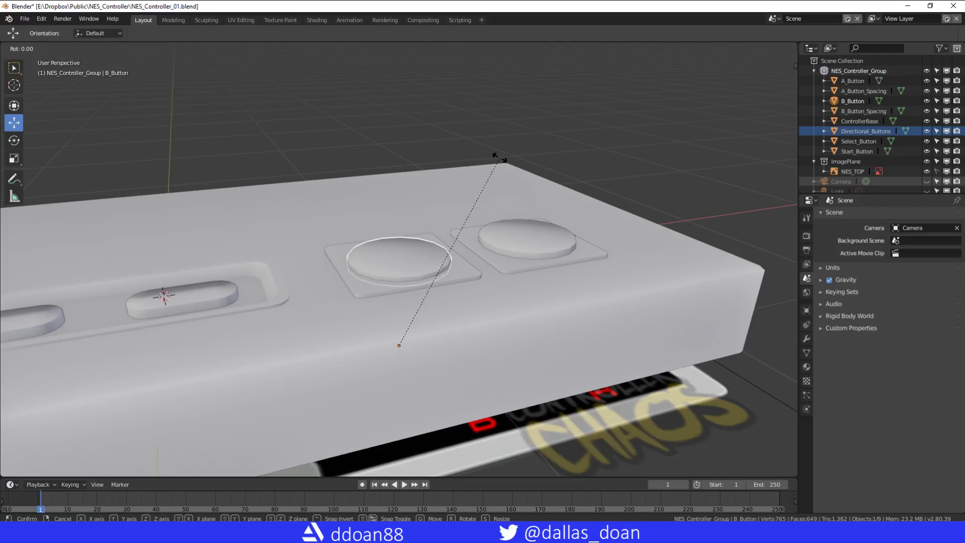
{"action": "key", "text": "z"}
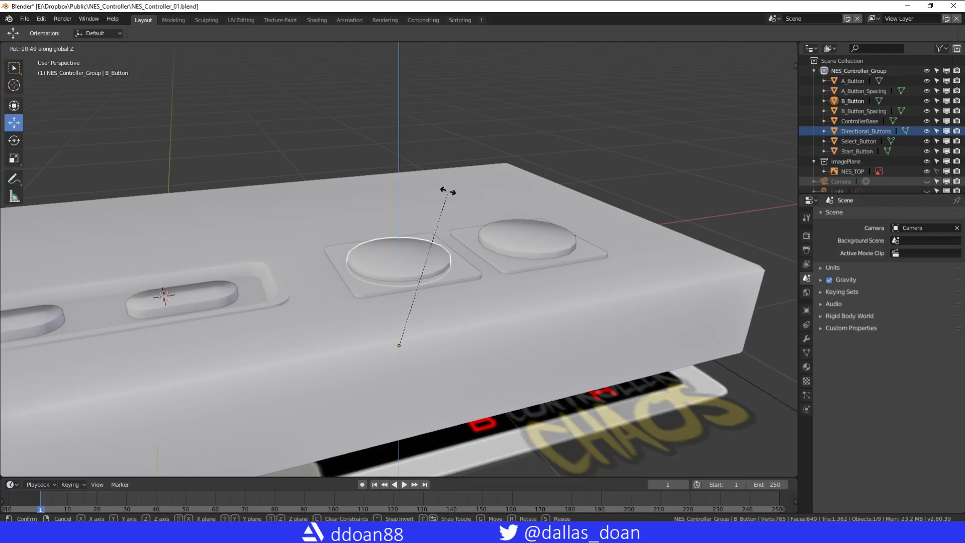
{"action": "left_click", "coordinate": [344, 175]}
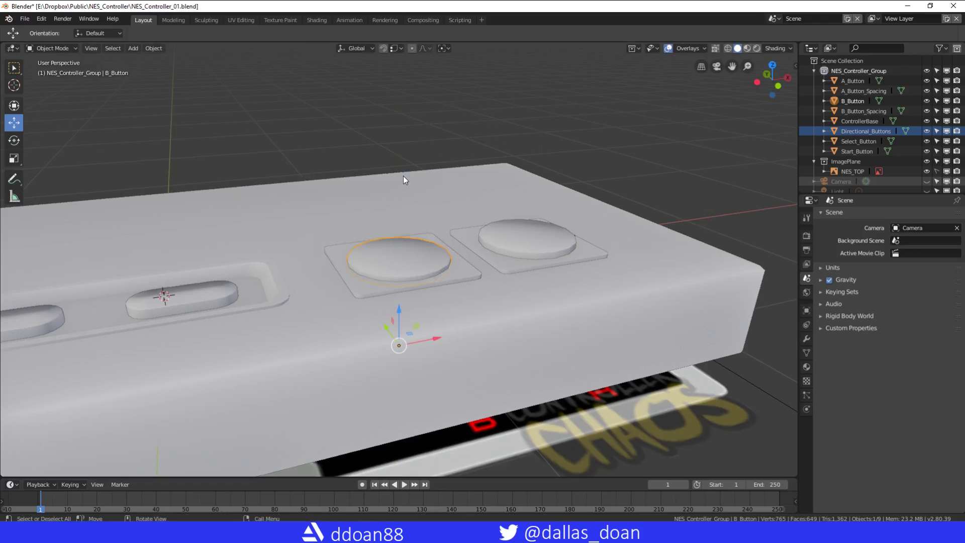
{"action": "middle_click_drag", "start_coordinate": [403, 176], "coordinate": [386, 193]}
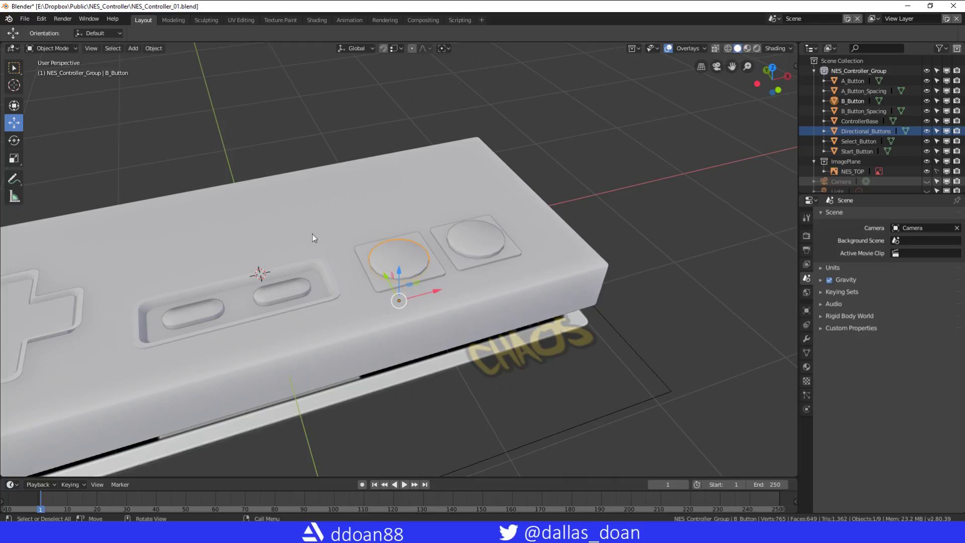
- Enter Edit Mode on the B button and loop-select its ring of side faces
{"action": "scroll", "coordinate": [360, 234], "scroll_direction": "up", "scroll_amount": 4}
{"action": "scroll", "coordinate": [387, 234], "scroll_direction": "up", "scroll_amount": 5}
{"action": "key", "text": "Tab"}
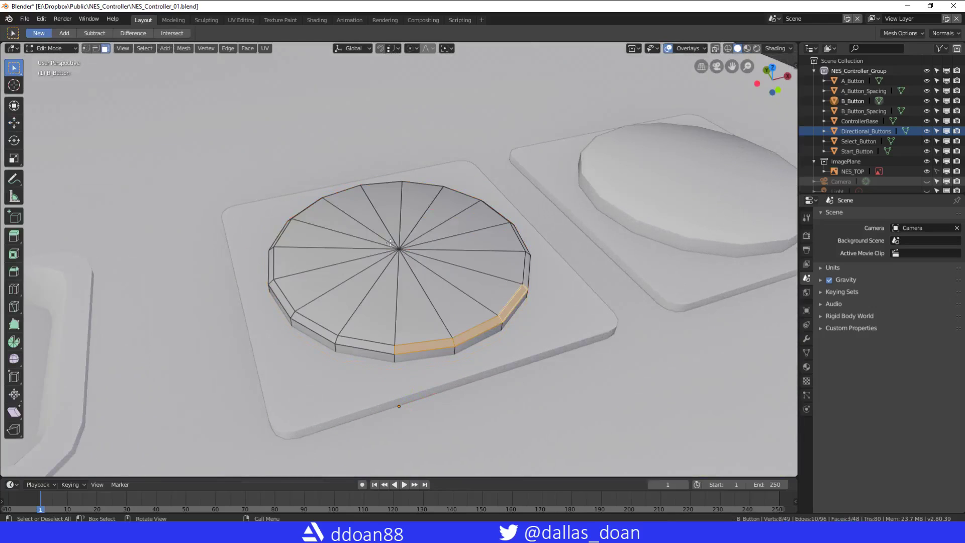
{"action": "scroll", "coordinate": [453, 241], "scroll_direction": "down", "scroll_amount": 2}
{"action": "key", "text": "alt+a"}
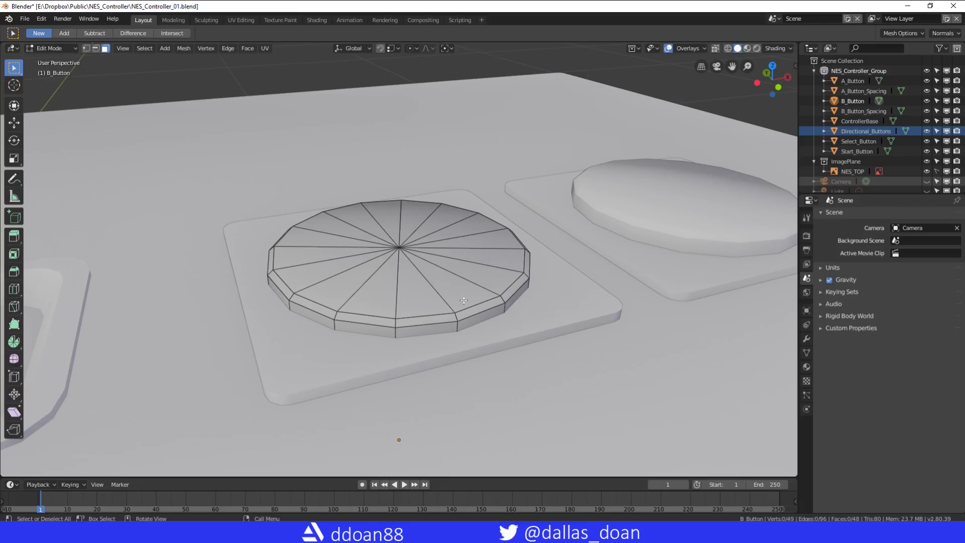
{"action": "left_click", "coordinate": [446, 319], "text": "alt"}
{"action": "left_click", "coordinate": [474, 309]}
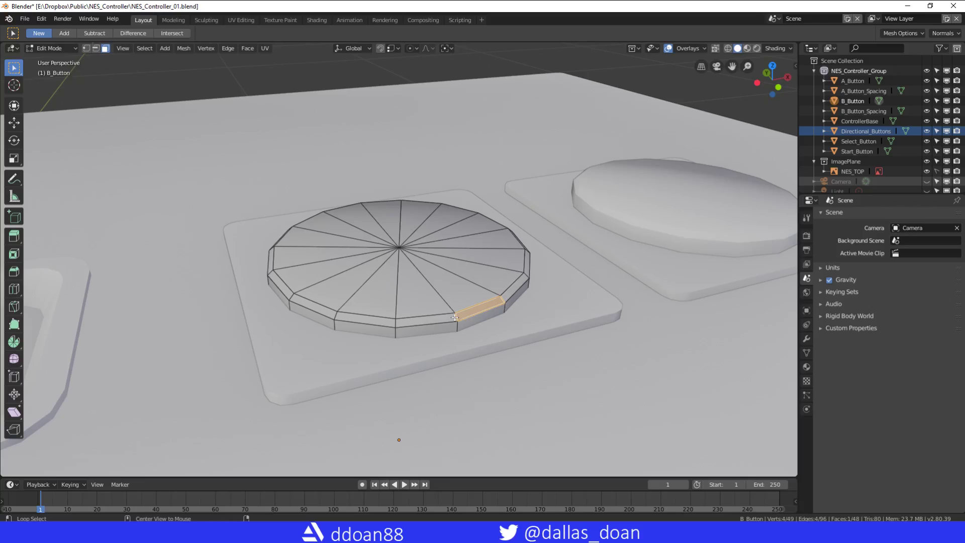
{"action": "left_click", "coordinate": [455, 317], "text": "alt"}
{"action": "middle_click_drag", "start_coordinate": [455, 317], "coordinate": [525, 246]}
- Clear the selection and loop-select the ring of top faces
{"action": "key", "text": "alt+a"}
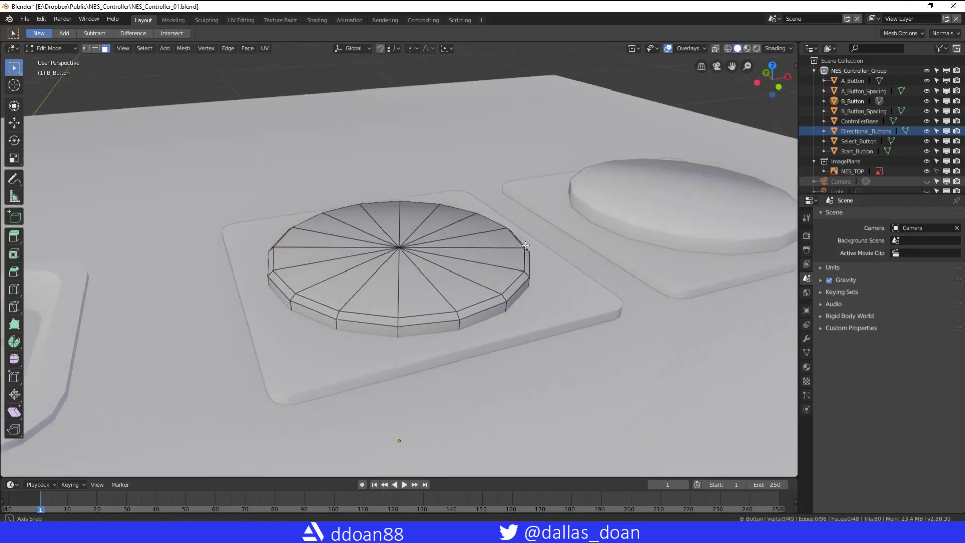
{"action": "scroll", "coordinate": [487, 340], "scroll_direction": "up", "scroll_amount": 2}
{"action": "left_click", "coordinate": [484, 358]}
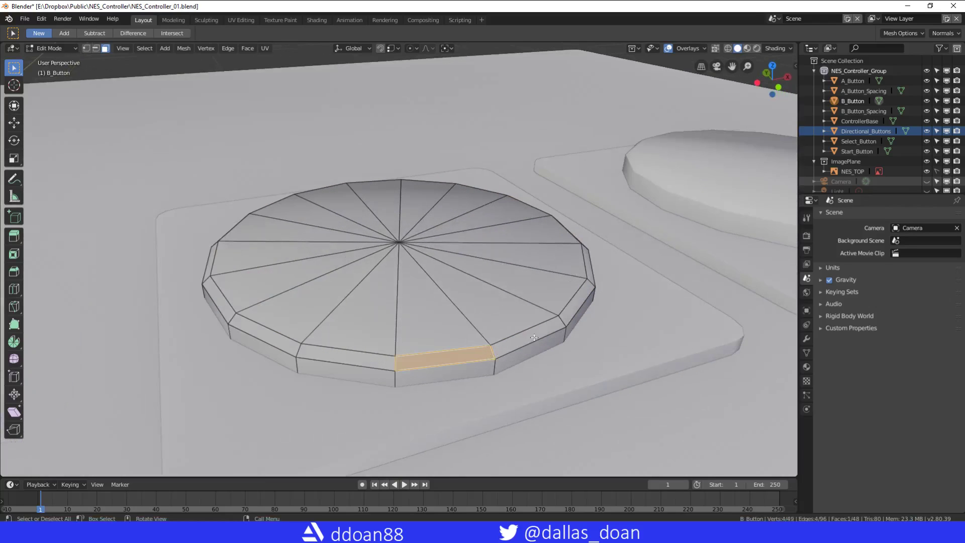
{"action": "left_click", "coordinate": [556, 324], "text": "alt"}
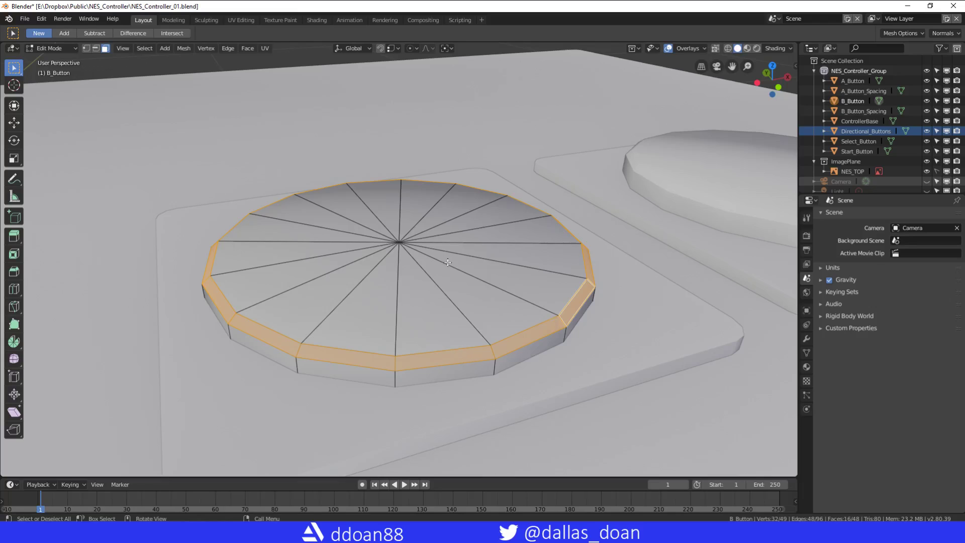
- Clear the top ring and select a front side face plus an adjacent one
{"action": "key", "text": "alt+a"}
{"action": "left_click", "coordinate": [442, 355]}
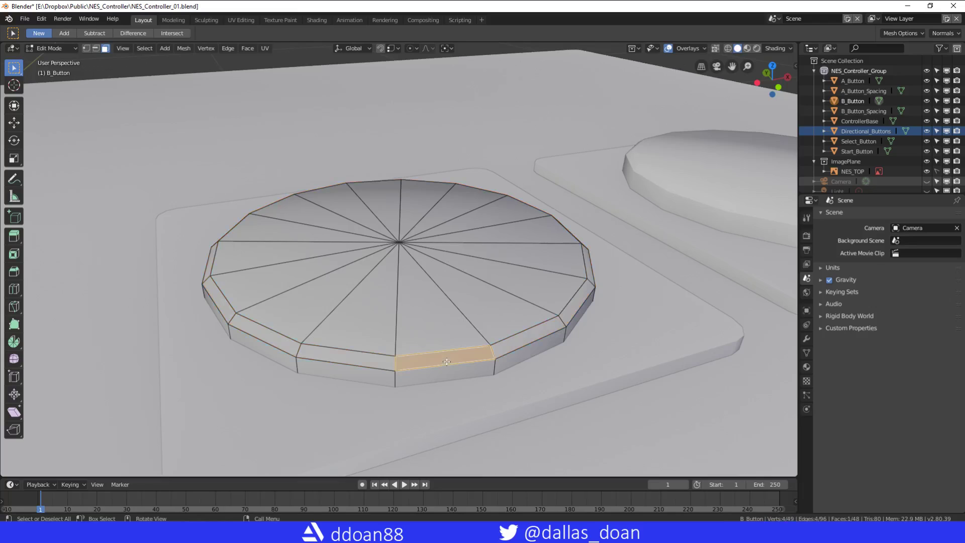
{"action": "left_click", "coordinate": [444, 377], "text": "shift"}
{"action": "scroll", "coordinate": [474, 262], "scroll_direction": "down", "scroll_amount": 5}
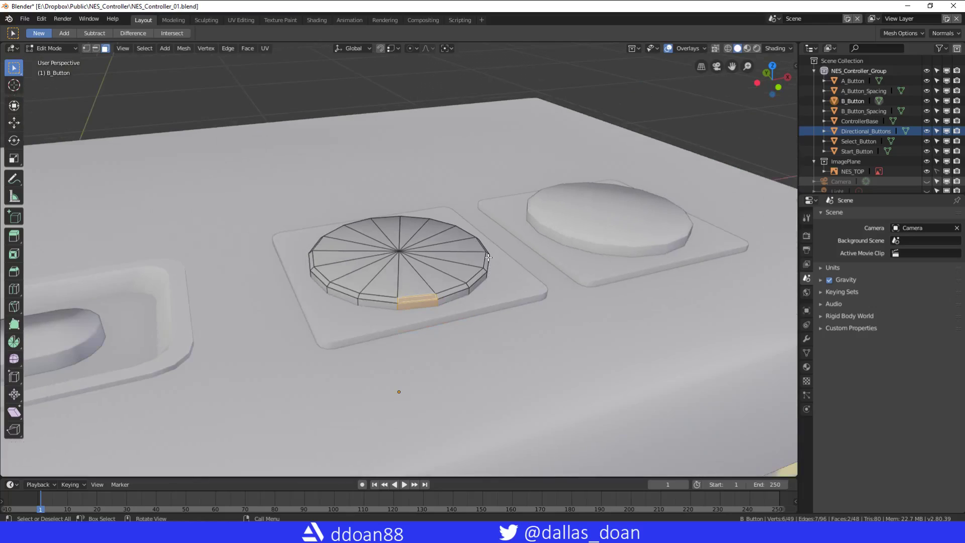
{"action": "scroll", "coordinate": [417, 301], "scroll_direction": "up", "scroll_amount": 4}
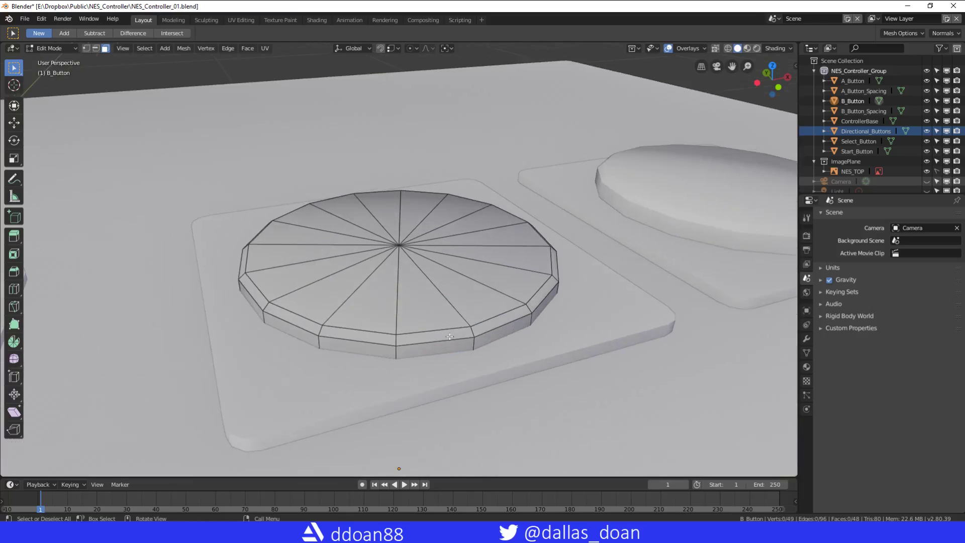
- Select shortest paths of side faces around the right side and across the front
{"action": "left_click", "coordinate": [424, 338]}
{"action": "left_click", "coordinate": [558, 267], "text": "ctrl"}
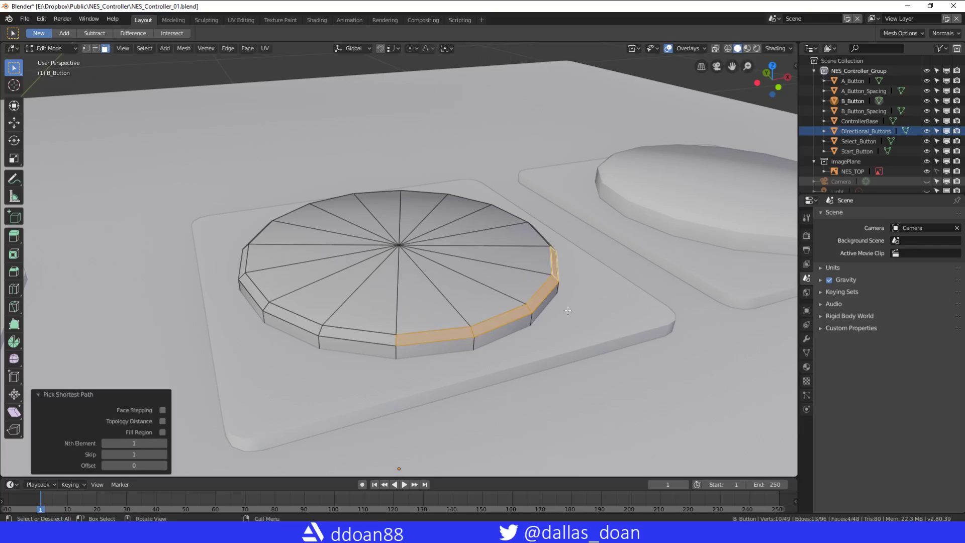
{"action": "middle_click_drag", "start_coordinate": [558, 267], "coordinate": [366, 322]}
{"action": "left_click", "coordinate": [344, 330]}
{"action": "left_click", "coordinate": [367, 321], "text": "ctrl"}
{"action": "middle_click_drag", "start_coordinate": [573, 315], "coordinate": [533, 276]}
{"action": "middle_click_drag", "start_coordinate": [512, 317], "coordinate": [452, 311]}
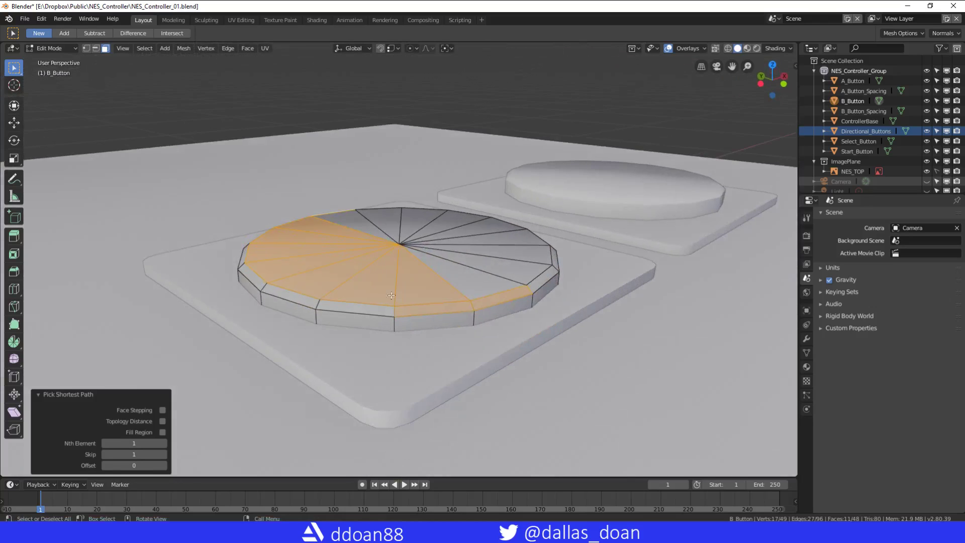
- Select a shortest run of side faces leftward, then reselect a shorter run
{"action": "left_click", "coordinate": [503, 310]}
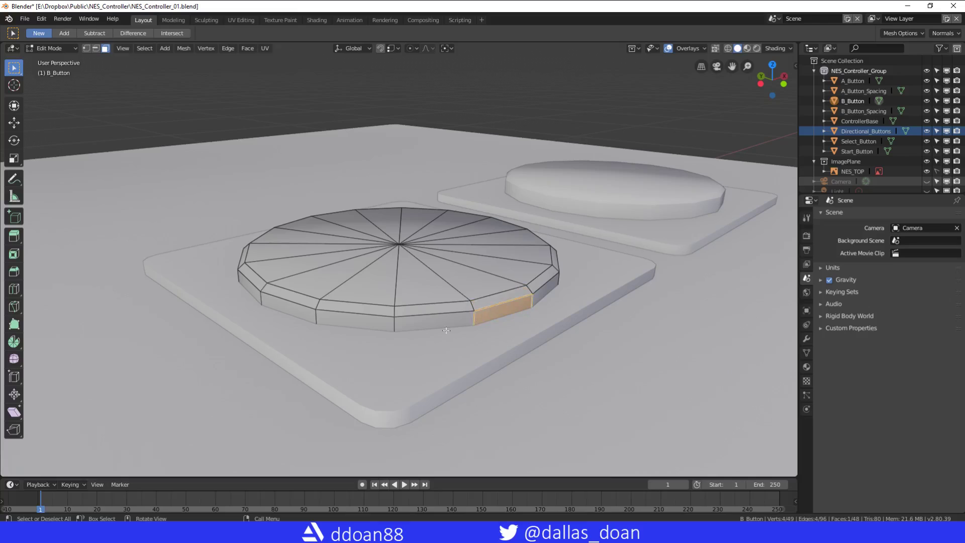
{"action": "left_click", "coordinate": [292, 309], "text": "ctrl"}
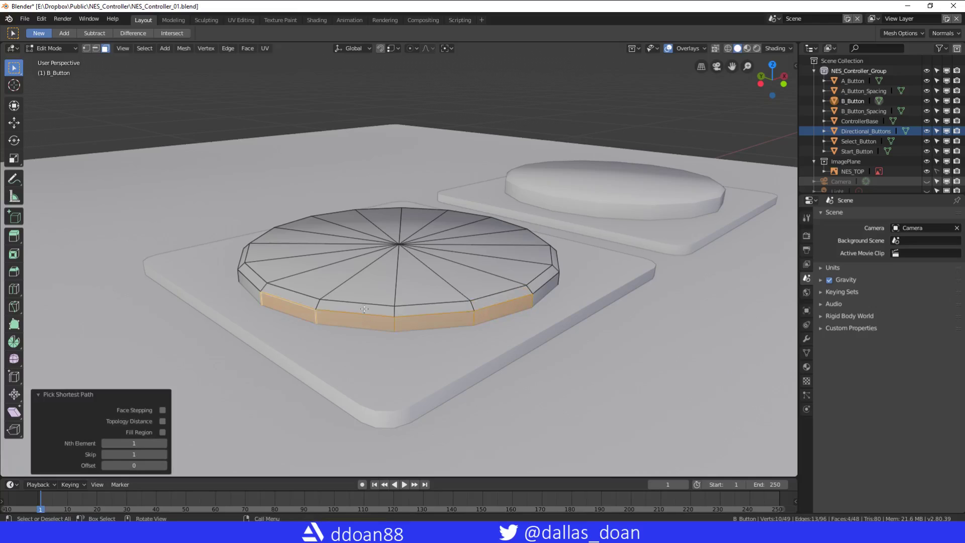
{"action": "key", "text": "alt+a"}
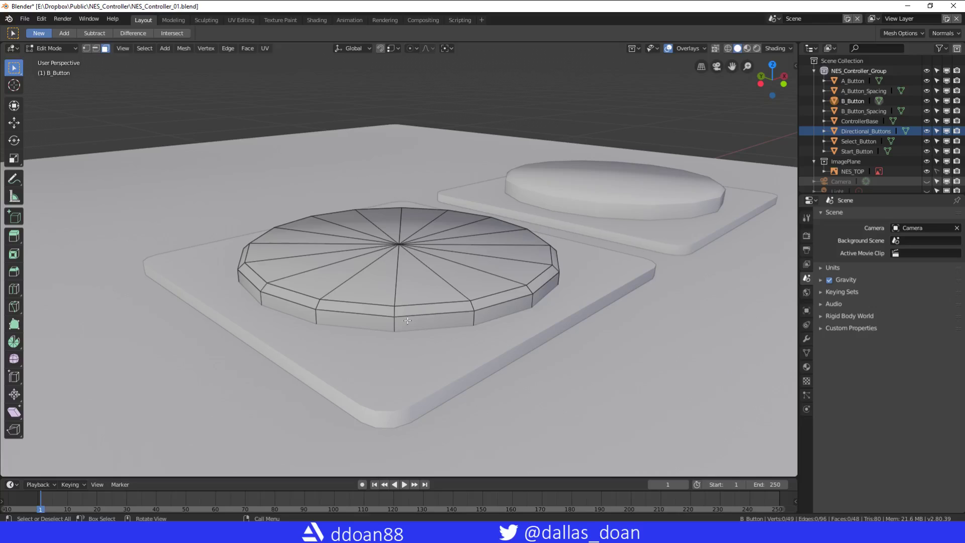
{"action": "left_click", "coordinate": [382, 321]}
{"action": "left_click", "coordinate": [512, 303], "text": "ctrl"}
{"action": "middle_click_drag", "start_coordinate": [512, 303], "coordinate": [529, 239]}
{"action": "scroll", "coordinate": [544, 351], "scroll_direction": "down", "scroll_amount": 3}
- Deselect the four chosen side faces with Alt+A
{"action": "key", "text": "alt+a"}
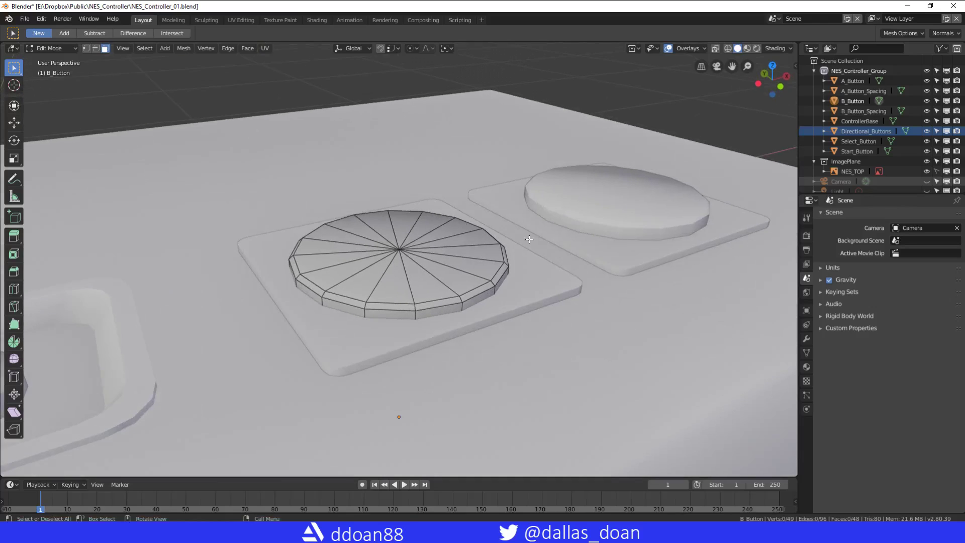